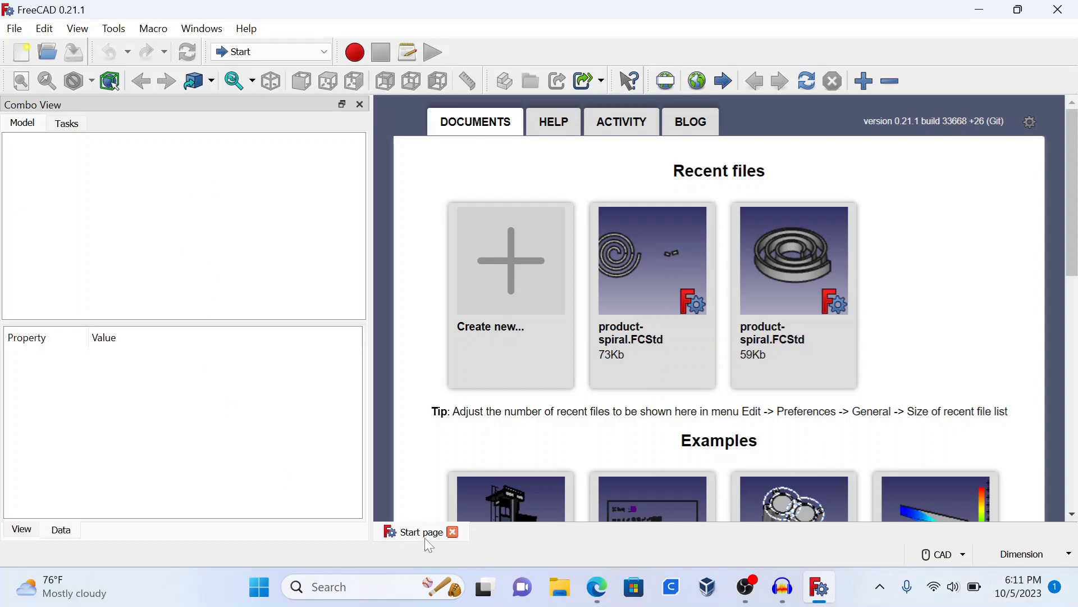
{"action": "left_click", "coordinate": [542, 325]}
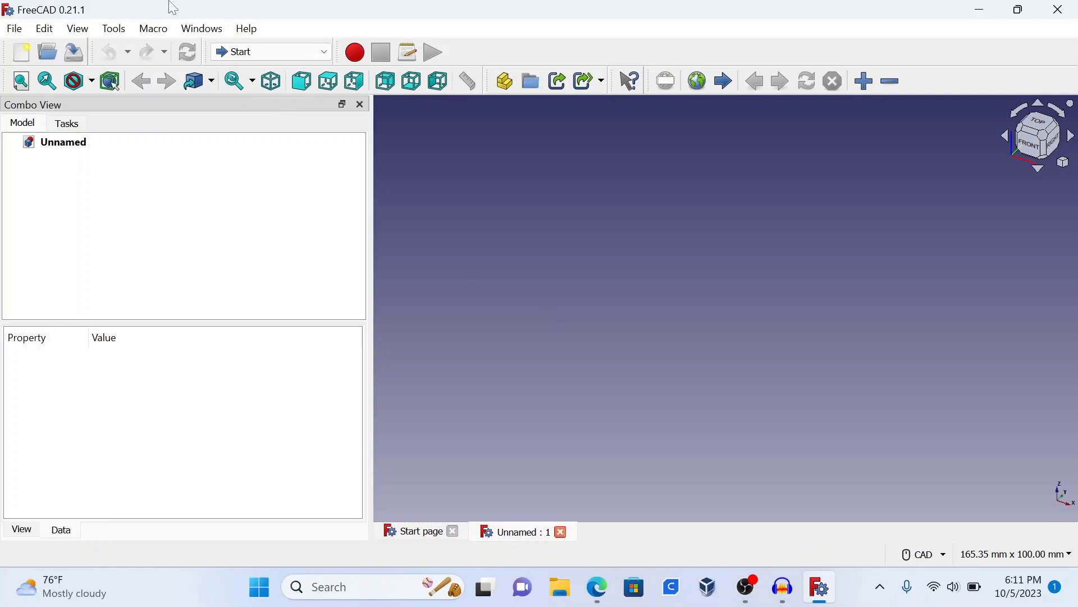
{"action": "left_click", "coordinate": [247, 31]}
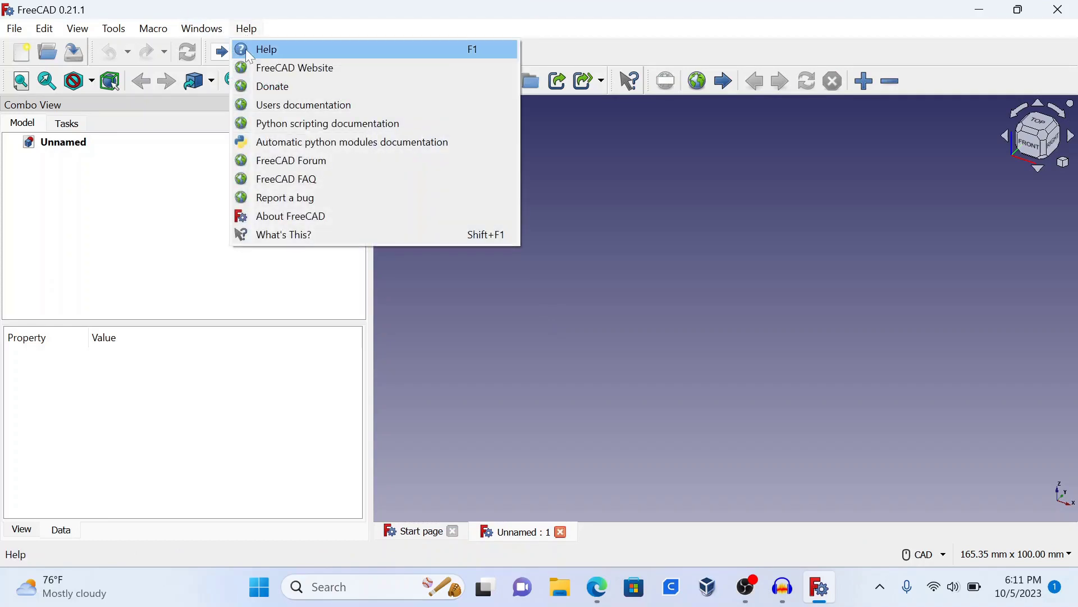
{"action": "left_click", "coordinate": [298, 217]}
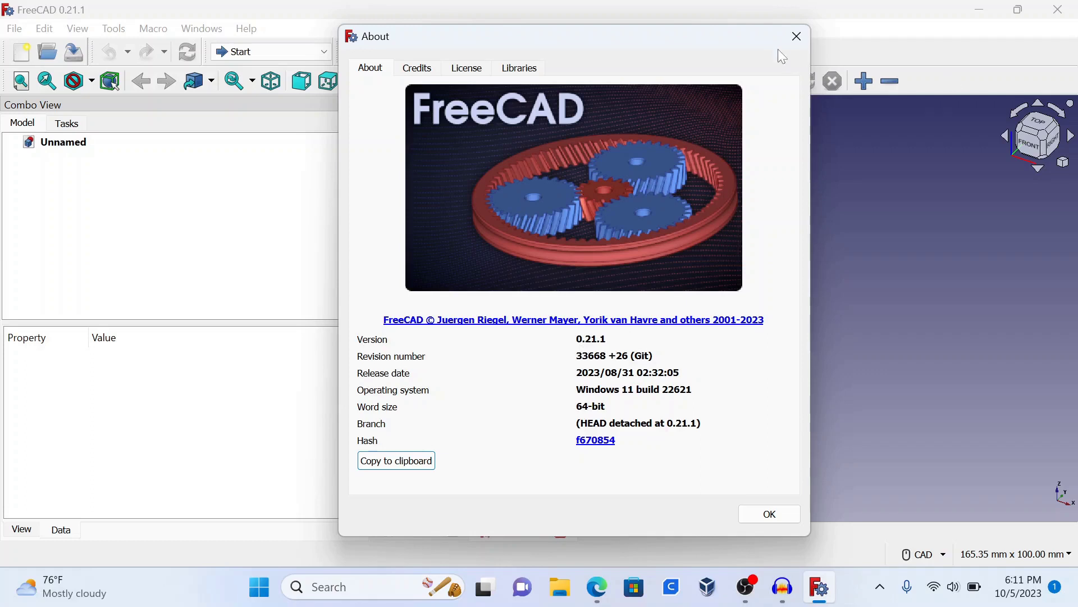
{"action": "left_click", "coordinate": [802, 36]}
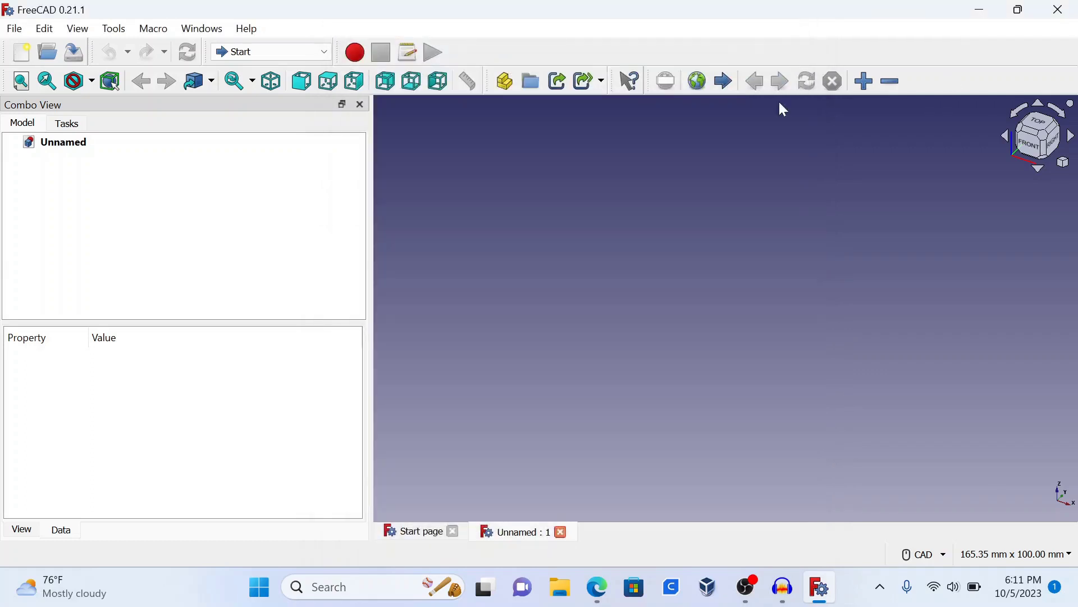
Switch to Part Design, create a body and open a new sketch on the XY plane
{"action": "left_click", "coordinate": [256, 51]}
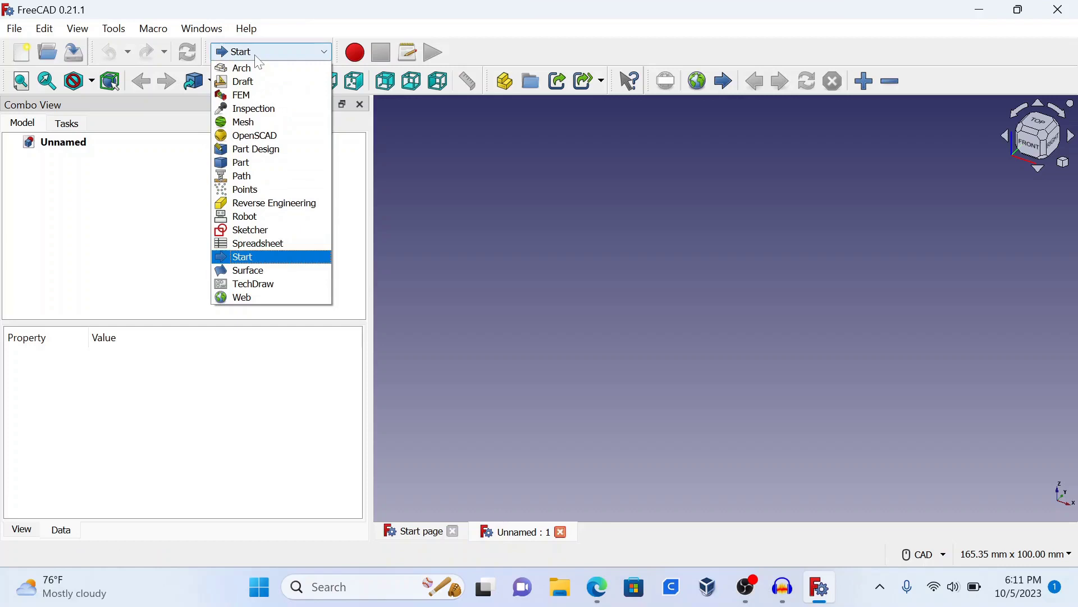
{"action": "left_click", "coordinate": [256, 149]}
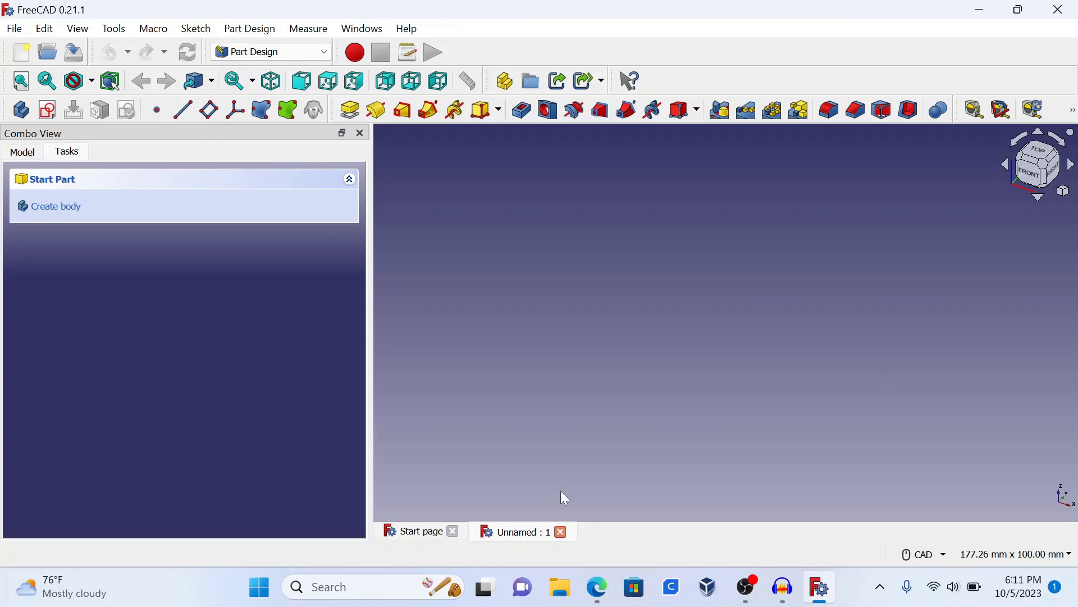
{"action": "left_click", "coordinate": [49, 203]}
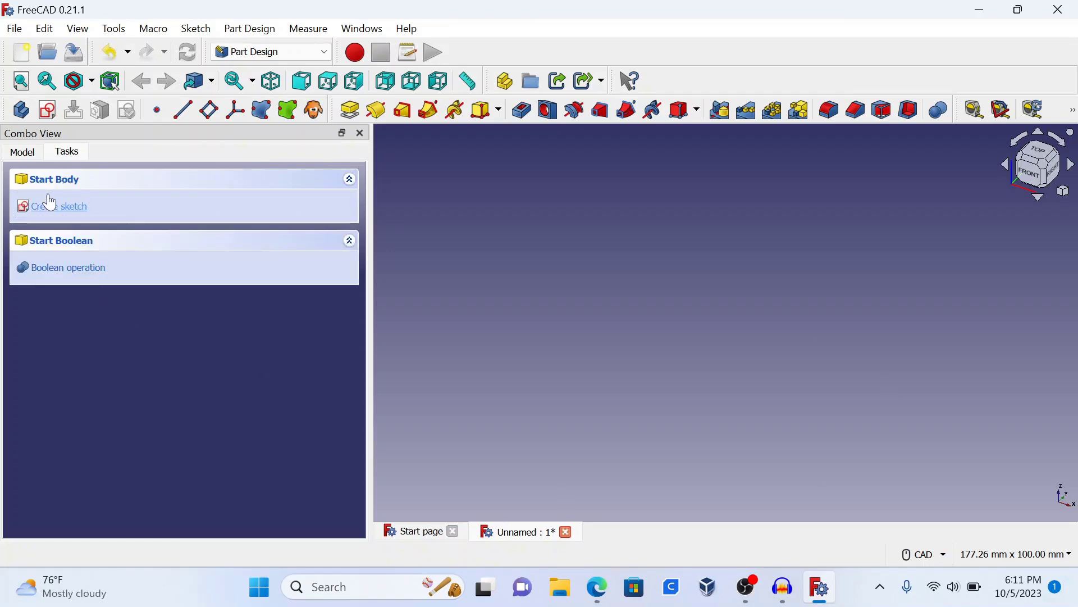
{"action": "left_click", "coordinate": [50, 204]}
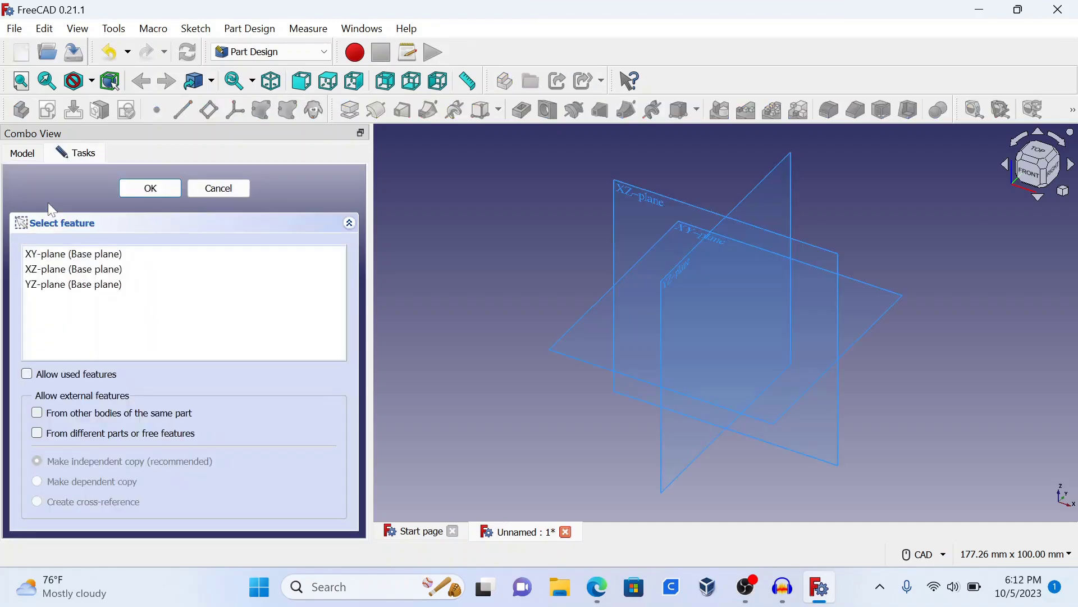
{"action": "left_click", "coordinate": [49, 257]}
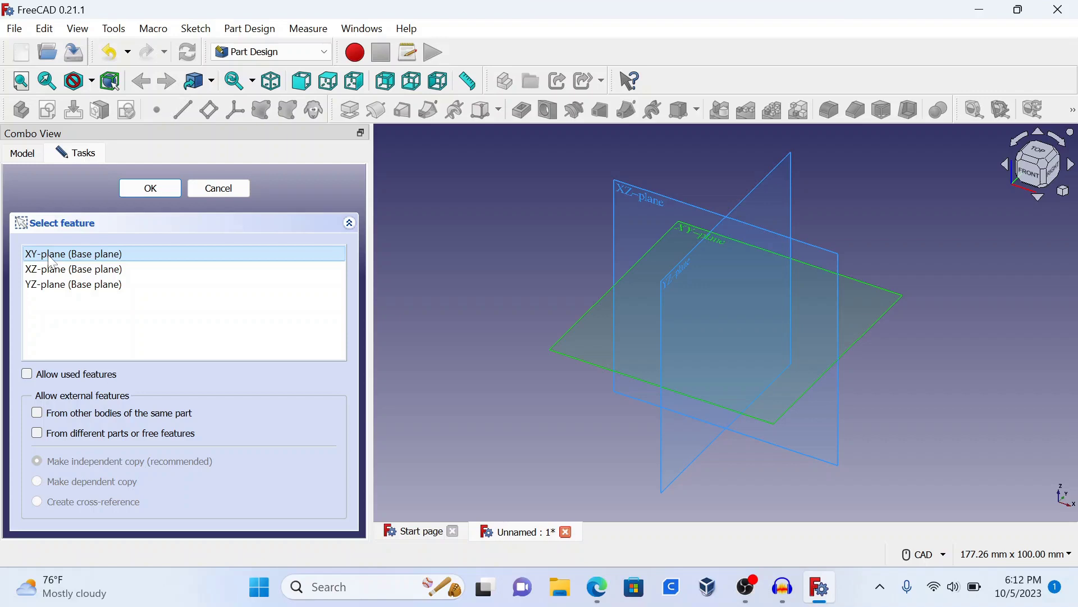
{"action": "left_click", "coordinate": [170, 191]}
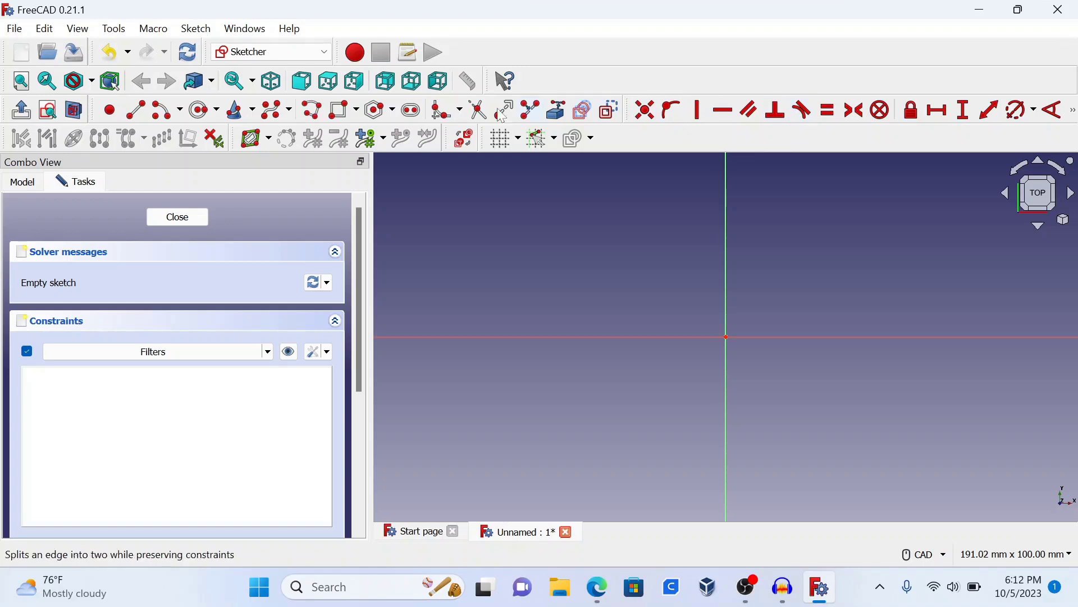
Draw a circle centred to the left of the origin
{"action": "left_click", "coordinate": [199, 110]}
{"action": "left_click", "coordinate": [550, 277]}
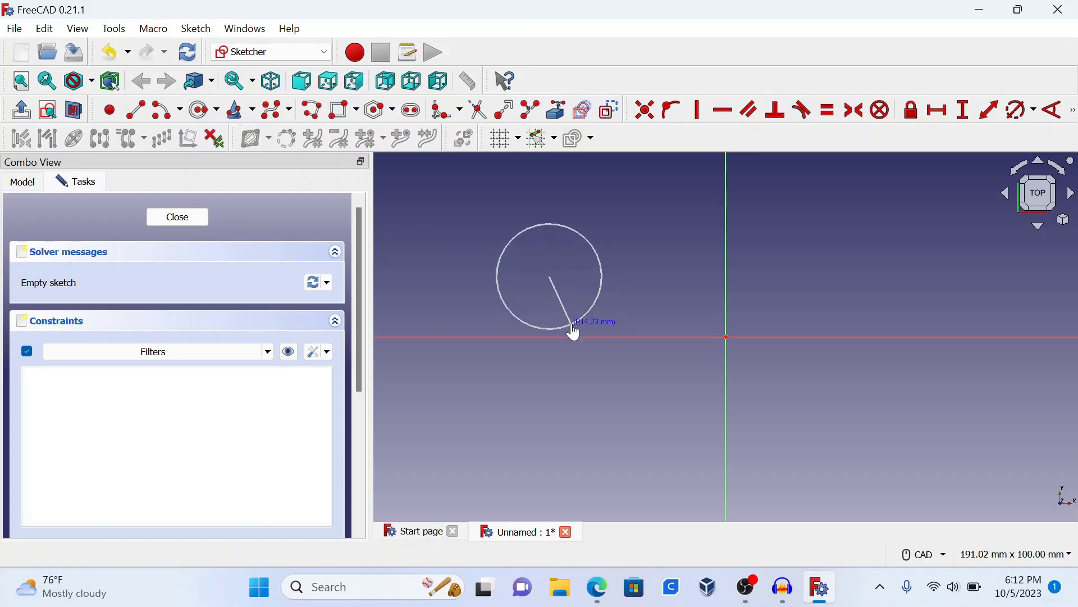
{"action": "left_click", "coordinate": [574, 331]}
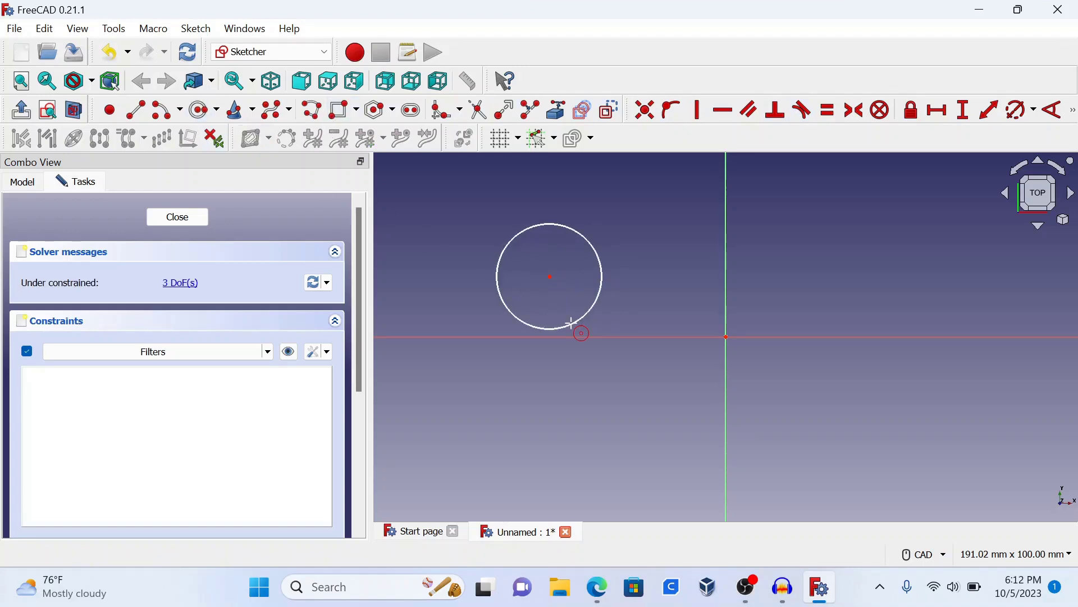
Close the sketch and pad the circle 10 mm into a cylinder, then enable Measure distance
{"action": "left_click", "coordinate": [177, 217]}
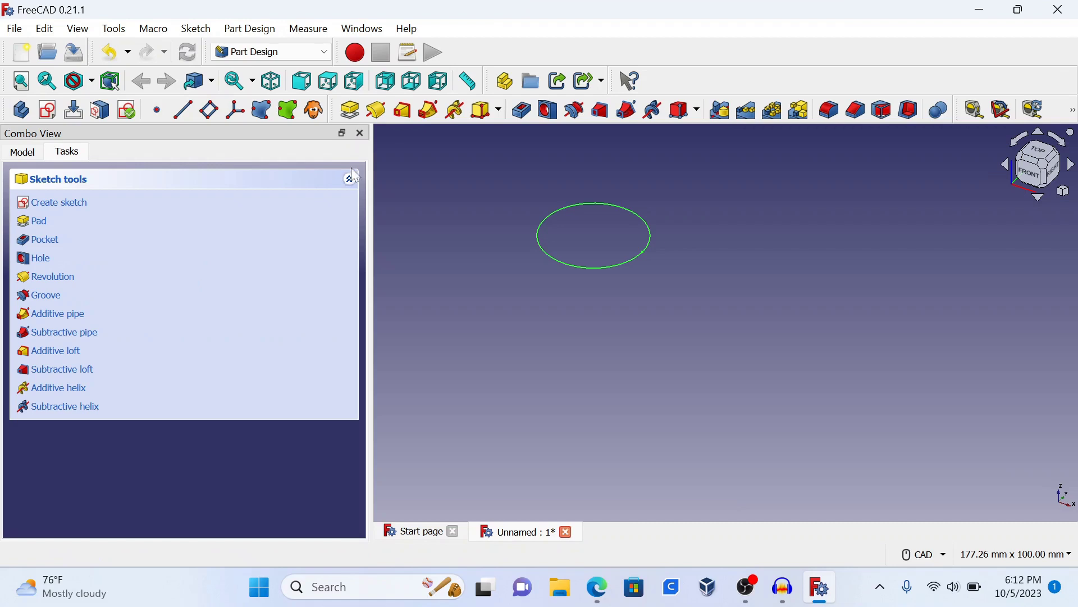
{"action": "left_click", "coordinate": [349, 111]}
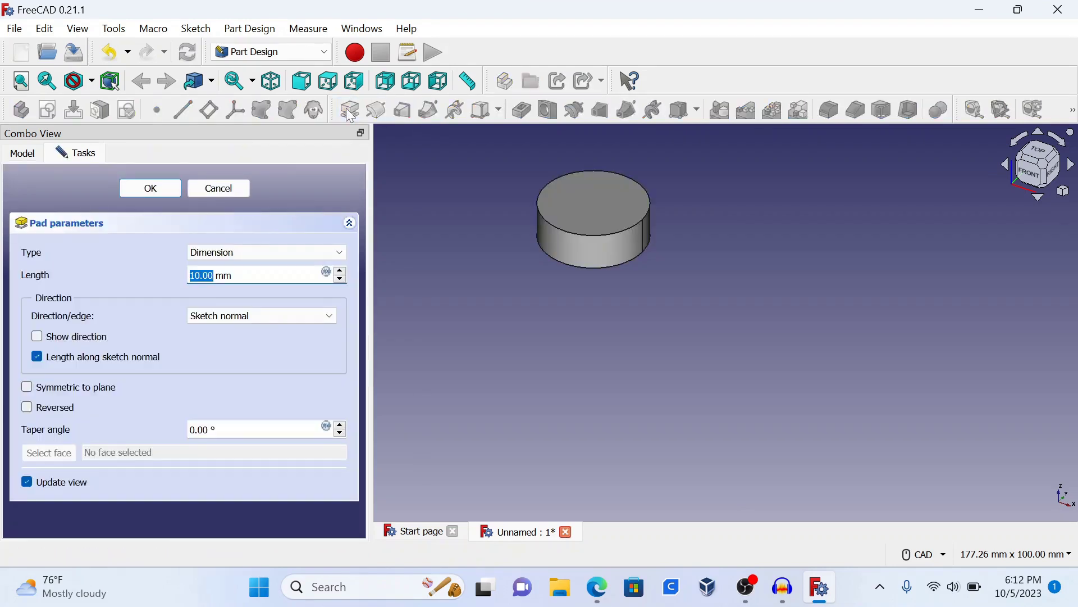
{"action": "left_click", "coordinate": [168, 191]}
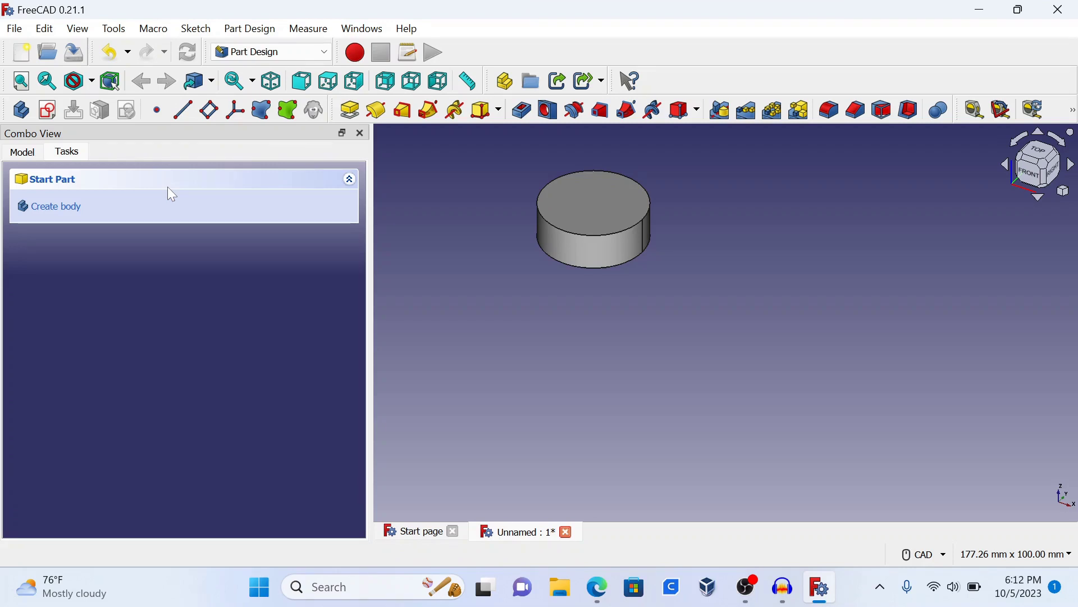
{"action": "middle_click_drag", "start_coordinate": [507, 275], "coordinate": [593, 380]}
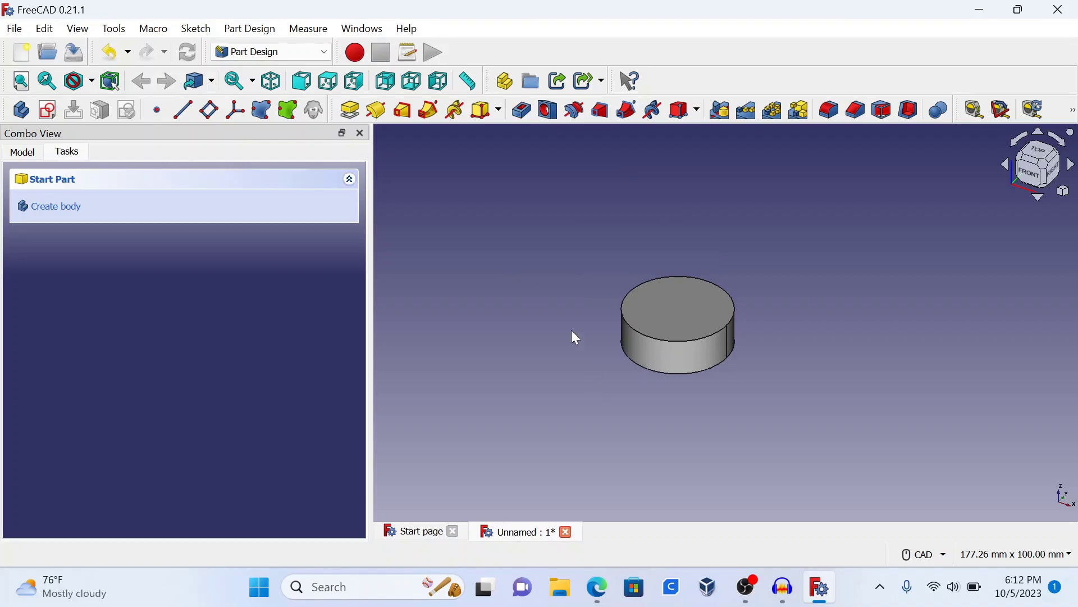
{"action": "left_click", "coordinate": [465, 88]}
Zoom in on the cylinder and select its top edge and the whole solid
{"action": "scroll", "coordinate": [500, 266], "scroll_direction": "up", "scroll_amount": 3}
{"action": "middle_click_drag", "start_coordinate": [500, 266], "coordinate": [368, 229]}
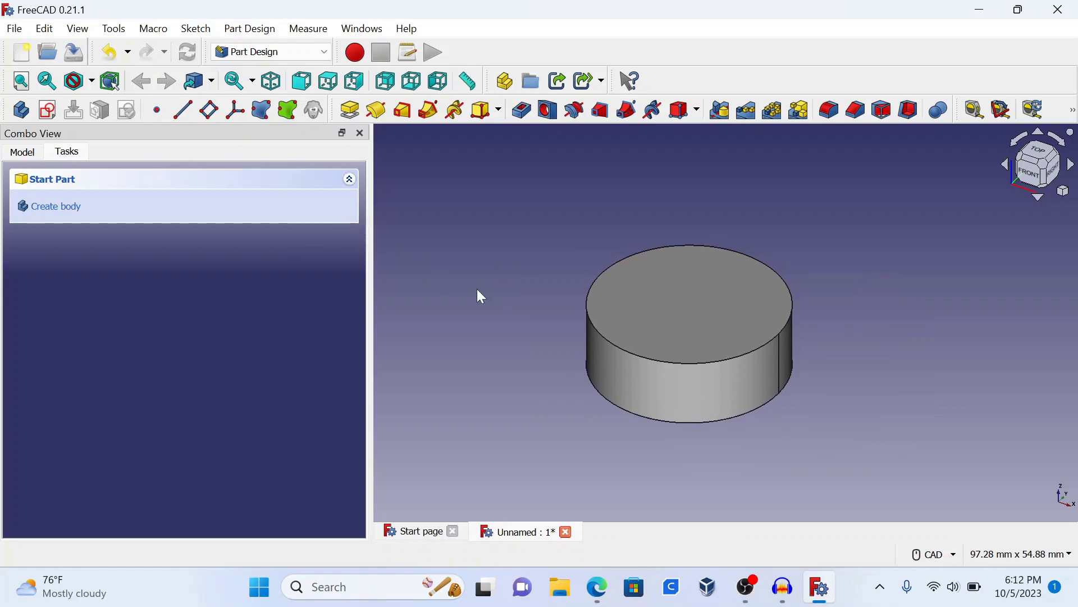
{"action": "left_click", "coordinate": [590, 322]}
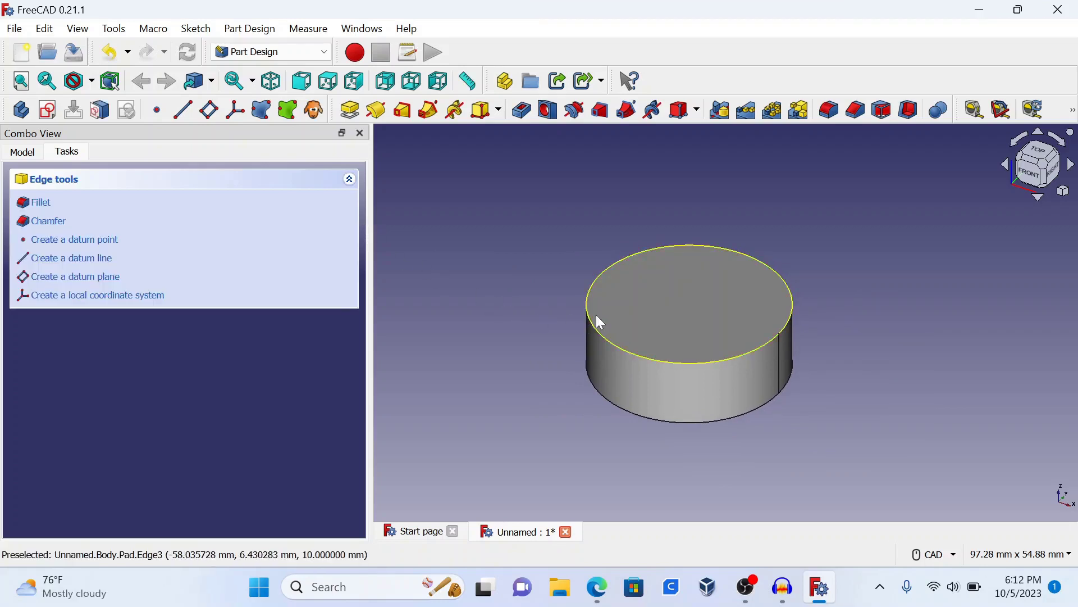
{"action": "double_click", "coordinate": [785, 281]}
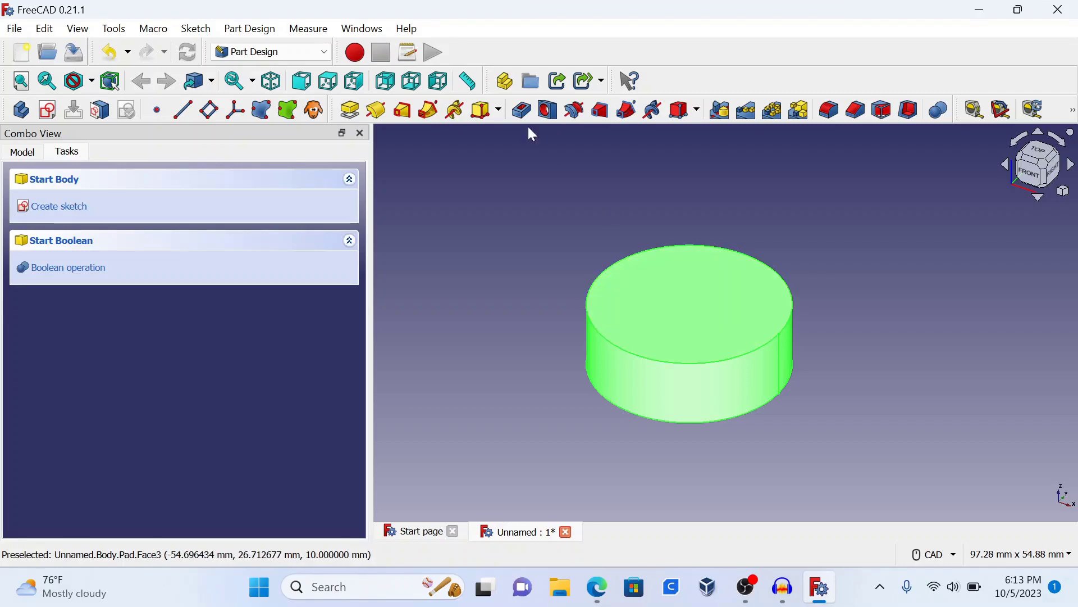
Measure 27.85 mm between two points across the cylinder's top edge and view its label
{"action": "left_click", "coordinate": [460, 81]}
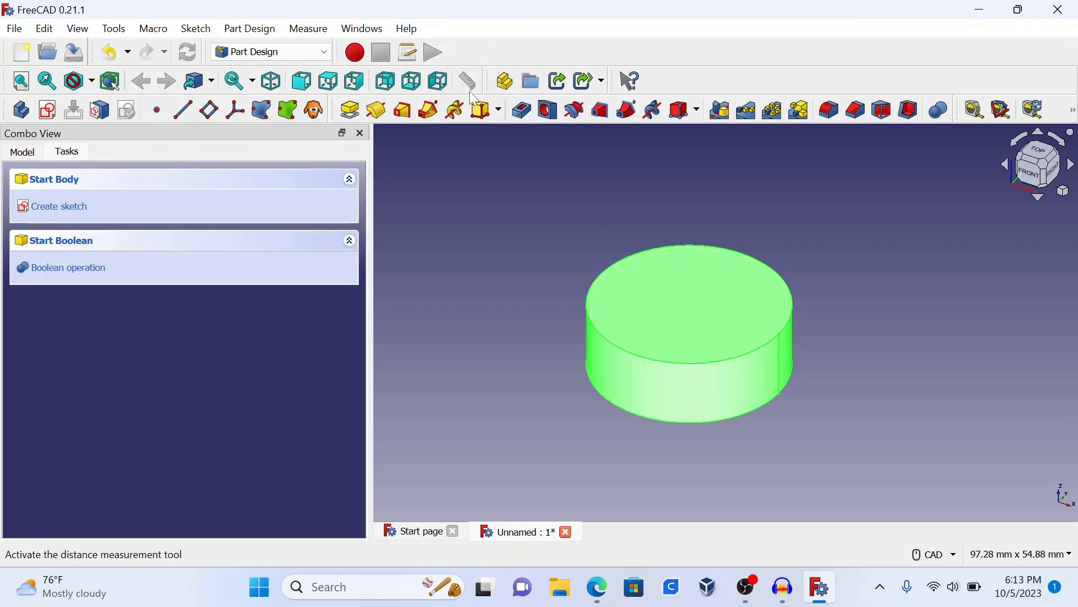
{"action": "left_click", "coordinate": [587, 302]}
{"action": "left_click", "coordinate": [787, 287]}
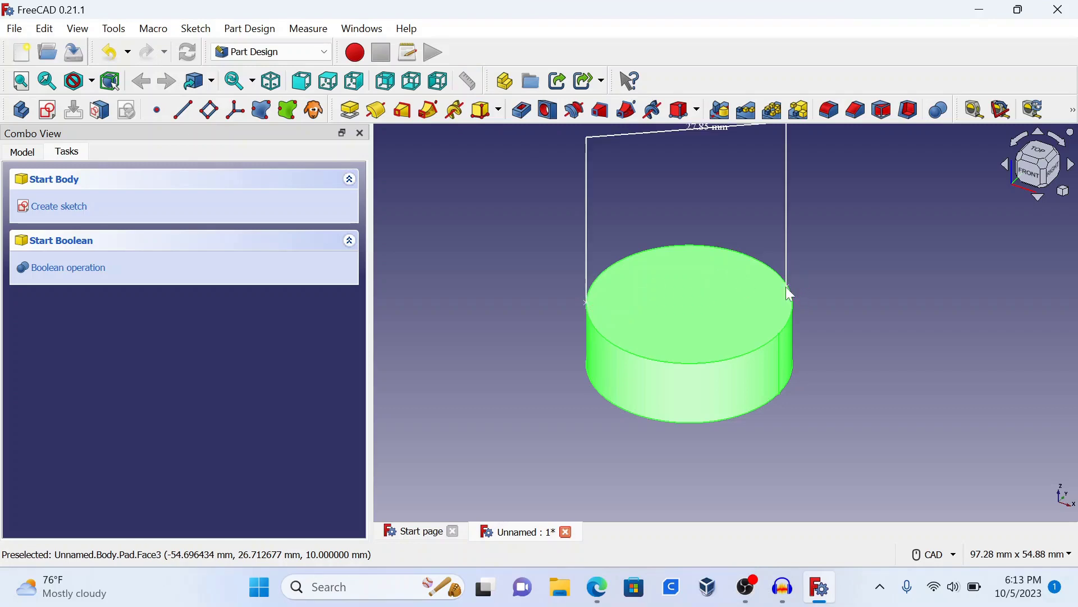
{"action": "scroll", "coordinate": [786, 286], "scroll_direction": "up", "scroll_amount": 2}
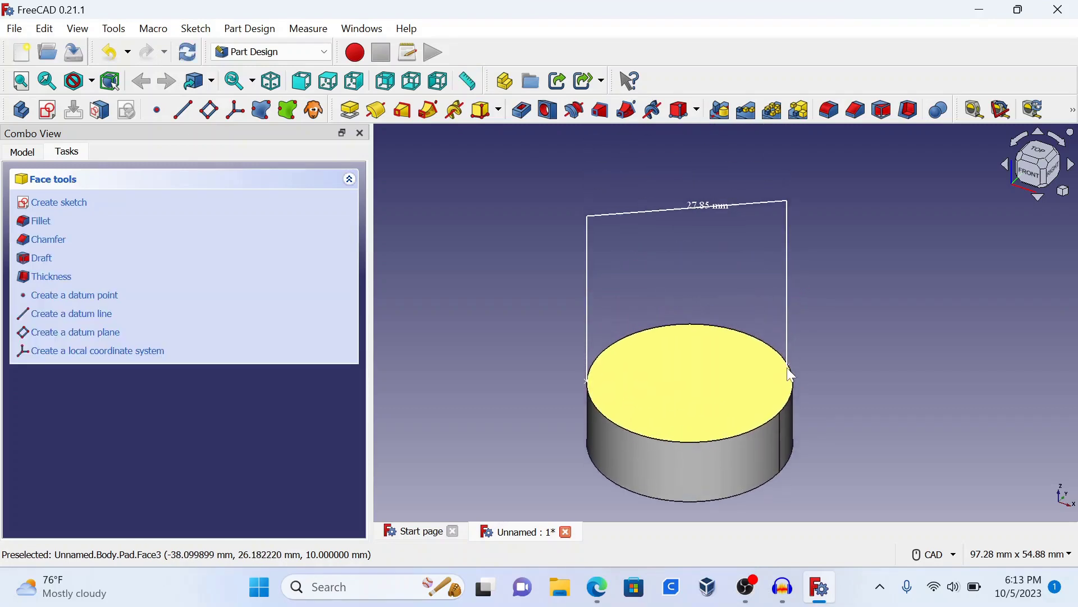
{"action": "scroll", "coordinate": [789, 368], "scroll_direction": "up", "scroll_amount": 2}
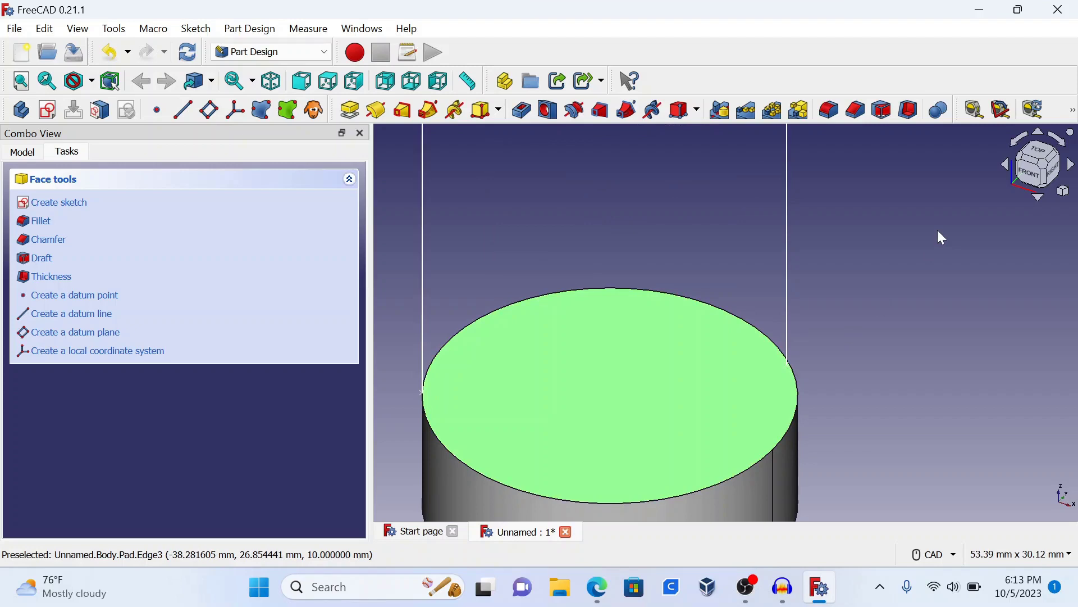
{"action": "middle_click_drag", "start_coordinate": [938, 231], "coordinate": [928, 435]}
{"action": "scroll", "coordinate": [601, 319], "scroll_direction": "up", "scroll_amount": 3}
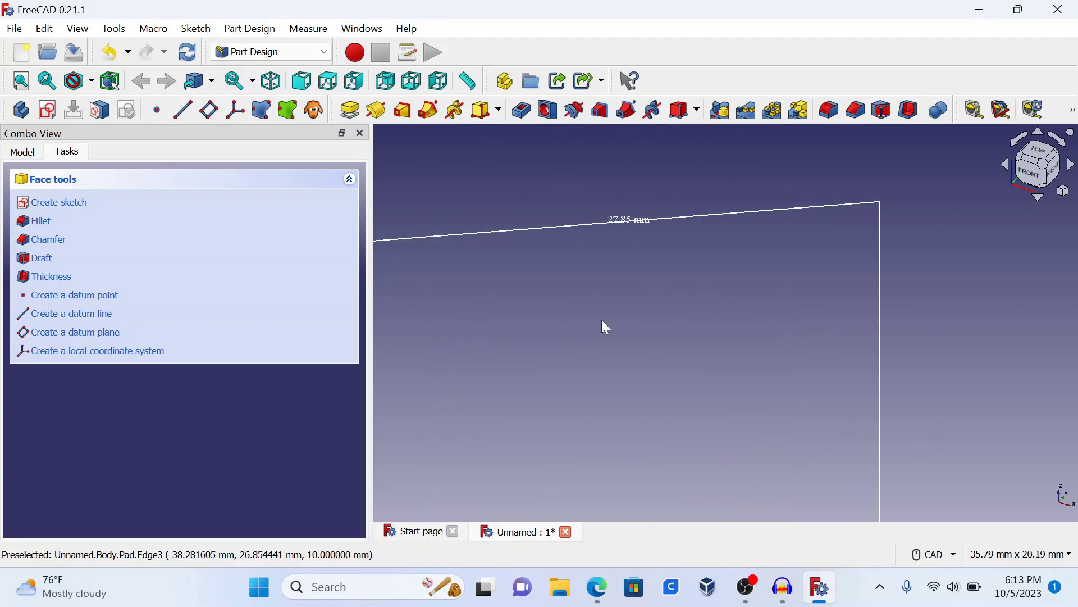
{"action": "scroll", "coordinate": [641, 298], "scroll_direction": "up", "scroll_amount": 2}
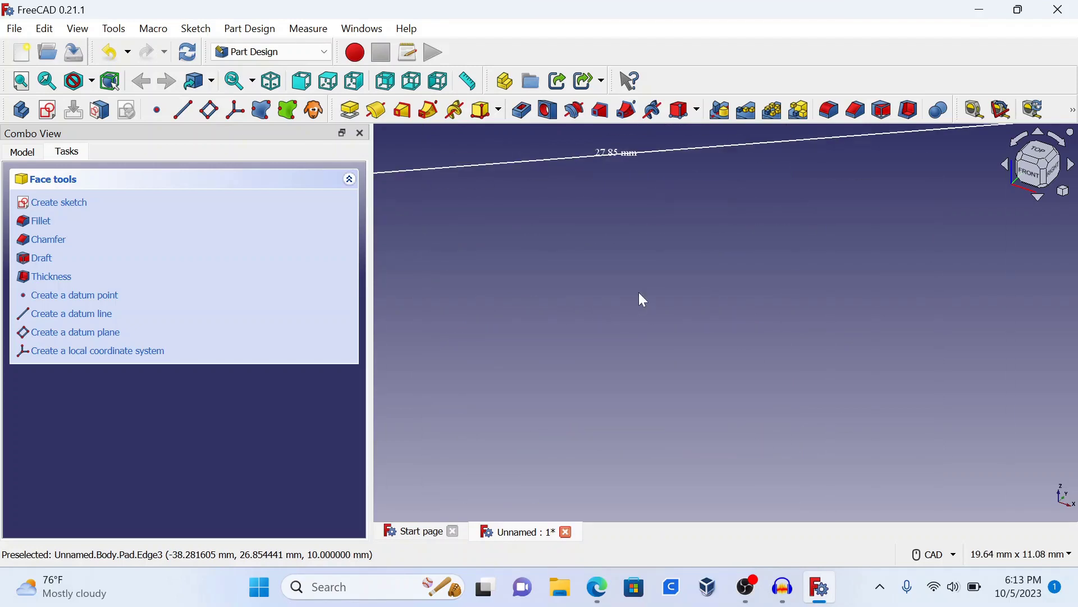
{"action": "middle_click_drag", "start_coordinate": [640, 298], "coordinate": [660, 508]}
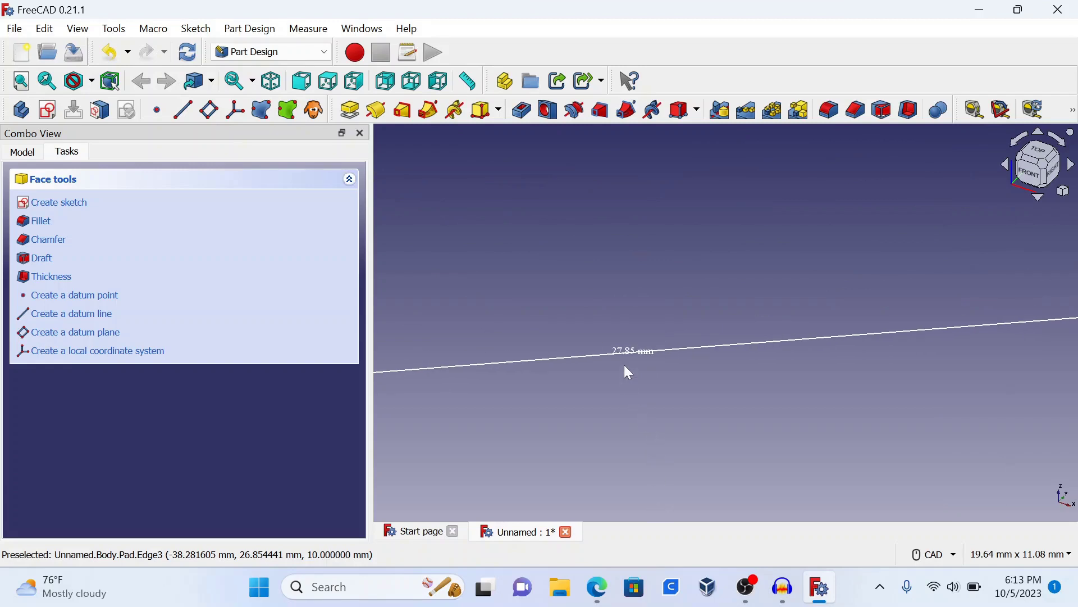
{"action": "scroll", "coordinate": [624, 365], "scroll_direction": "down", "scroll_amount": 1}
{"action": "scroll", "coordinate": [625, 365], "scroll_direction": "up", "scroll_amount": 7}
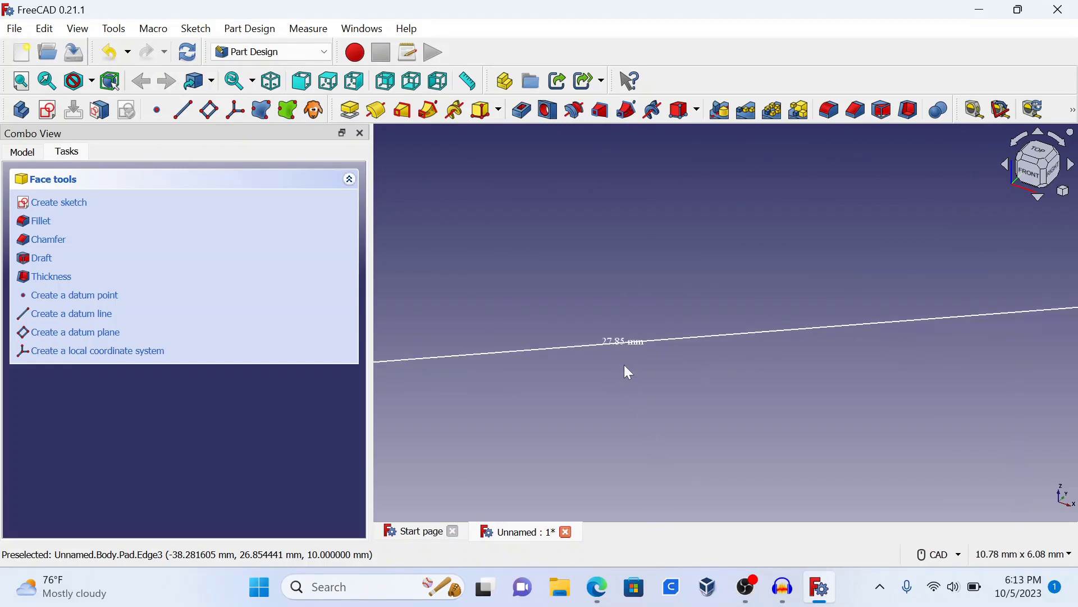
Clear the selection, select the Distance object in the model tree, and zoom out
{"action": "left_click", "coordinate": [591, 323]}
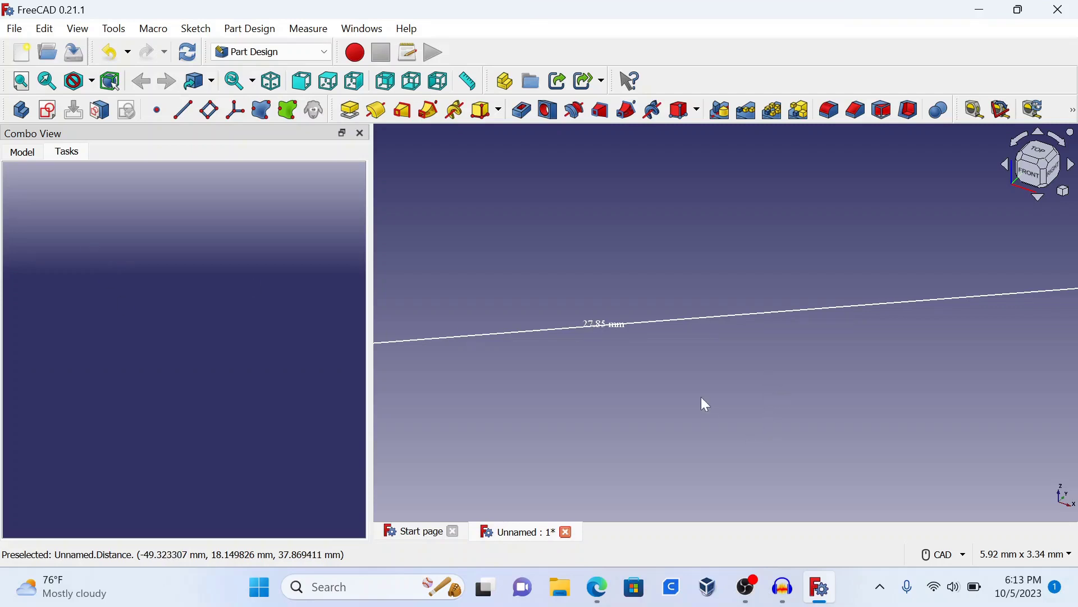
{"action": "scroll", "coordinate": [702, 403], "scroll_direction": "down", "scroll_amount": 1}
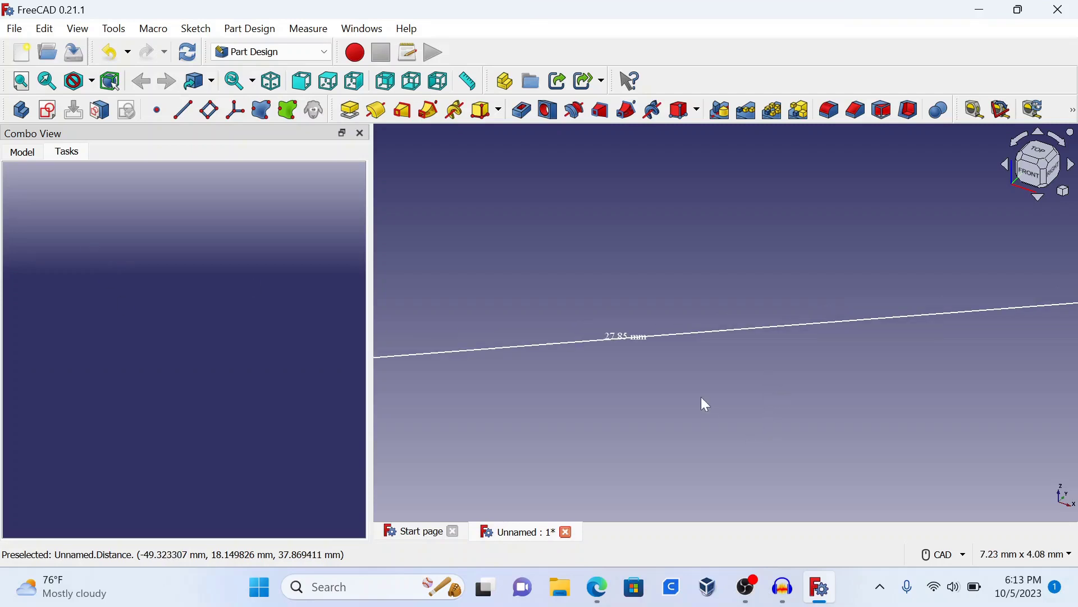
{"action": "left_click", "coordinate": [17, 154]}
{"action": "left_click", "coordinate": [85, 242]}
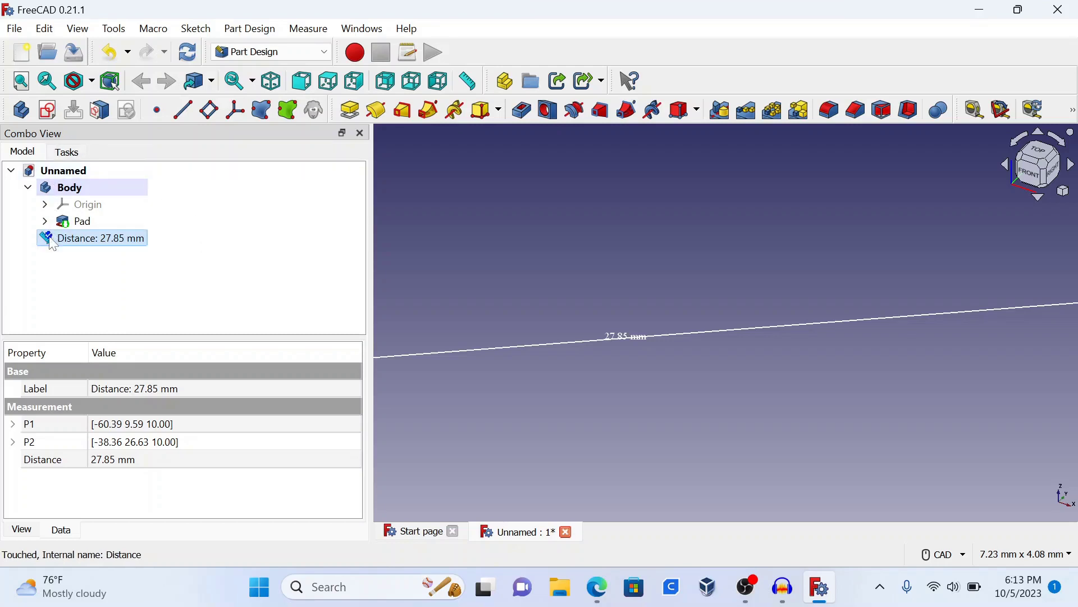
{"action": "scroll", "coordinate": [1022, 383], "scroll_direction": "down", "scroll_amount": 5}
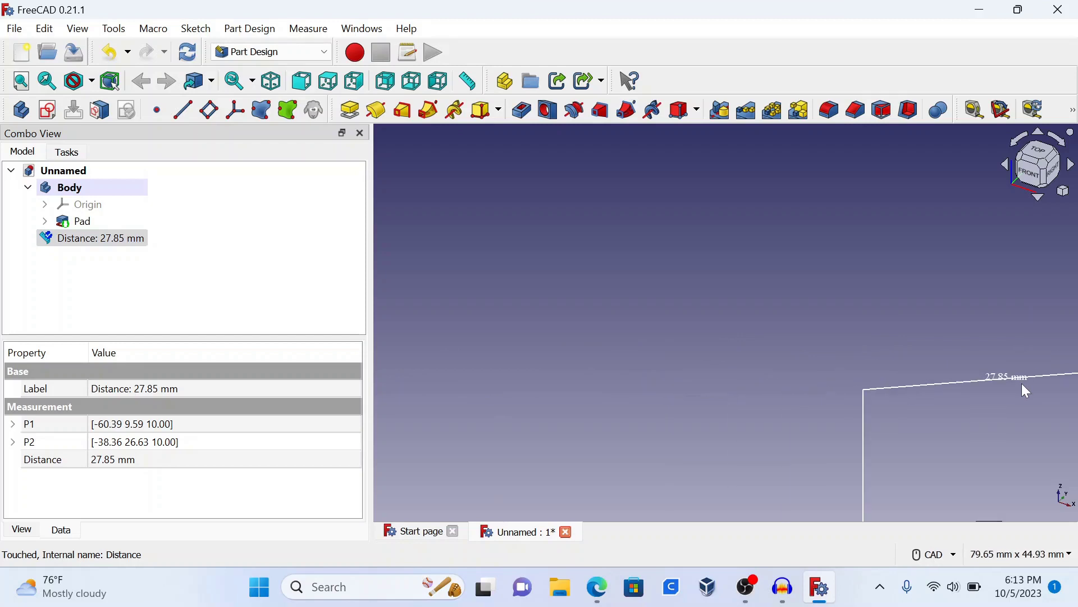
{"action": "scroll", "coordinate": [1022, 383], "scroll_direction": "down", "scroll_amount": 2}
{"action": "middle_click_drag", "start_coordinate": [1022, 383], "coordinate": [606, 165]}
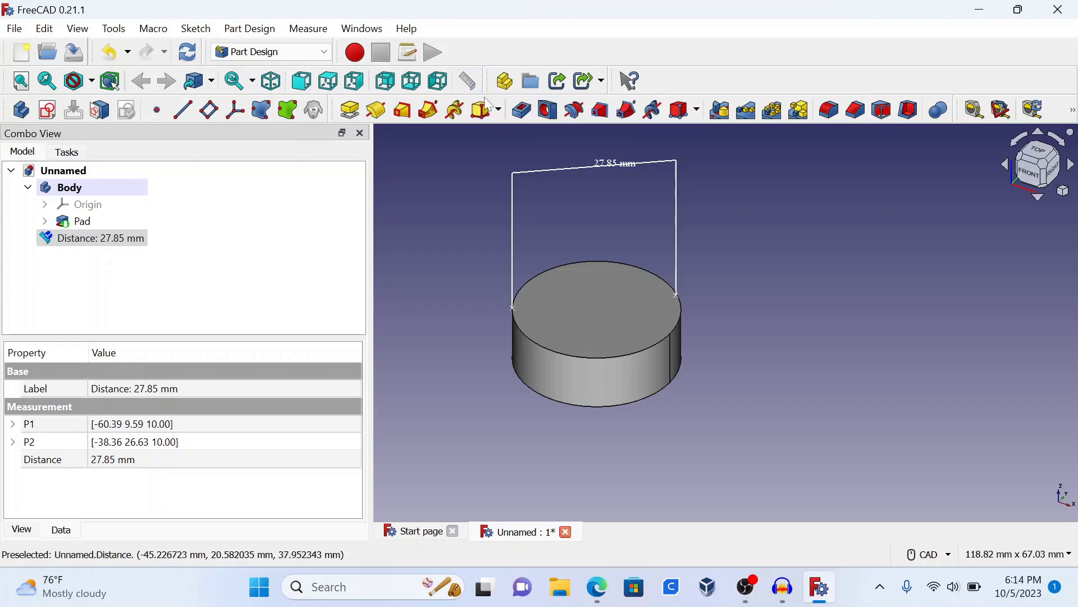
Zoom in and end the 10.02 mm height measurement on the cylinder's bottom edge
{"action": "scroll", "coordinate": [669, 351], "scroll_direction": "up", "scroll_amount": 2}
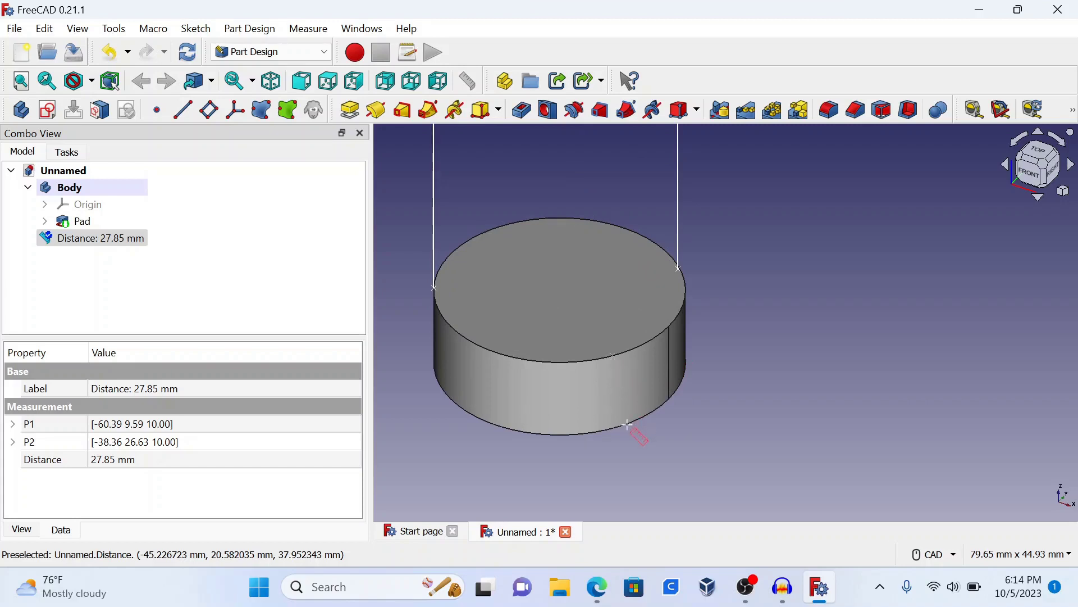
{"action": "scroll", "coordinate": [629, 425], "scroll_direction": "up", "scroll_amount": 2}
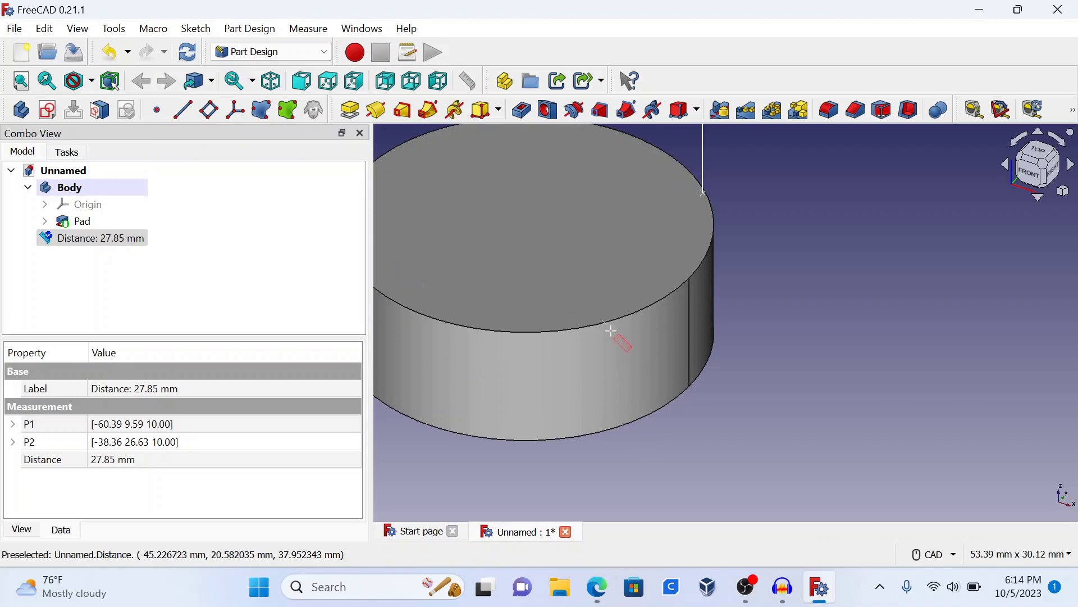
{"action": "left_click", "coordinate": [612, 429]}
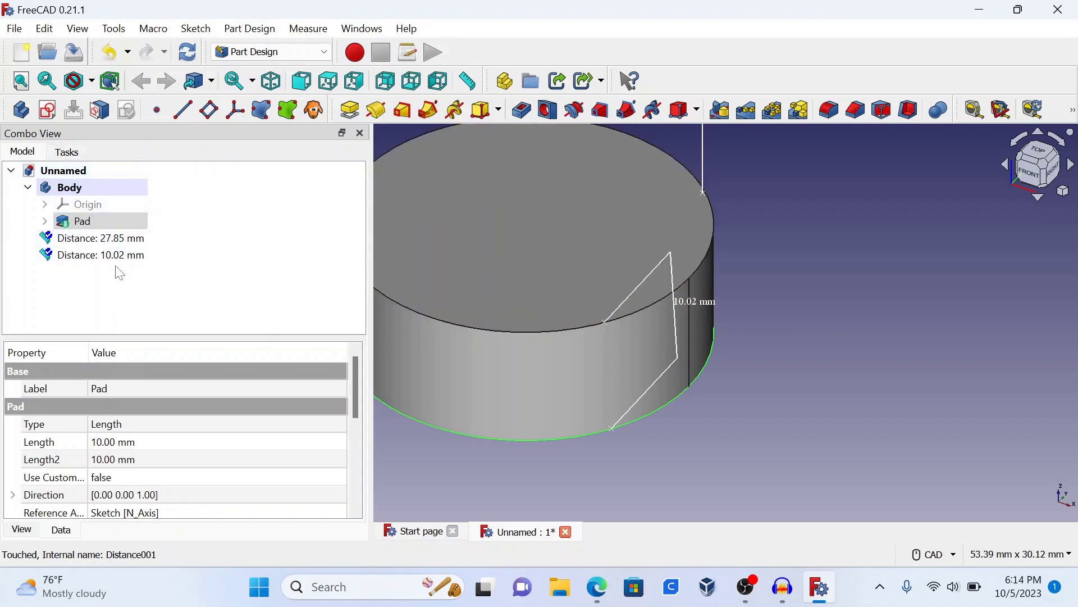
Start renaming the height measurement and trim digits from its label
{"action": "left_click", "coordinate": [119, 260]}
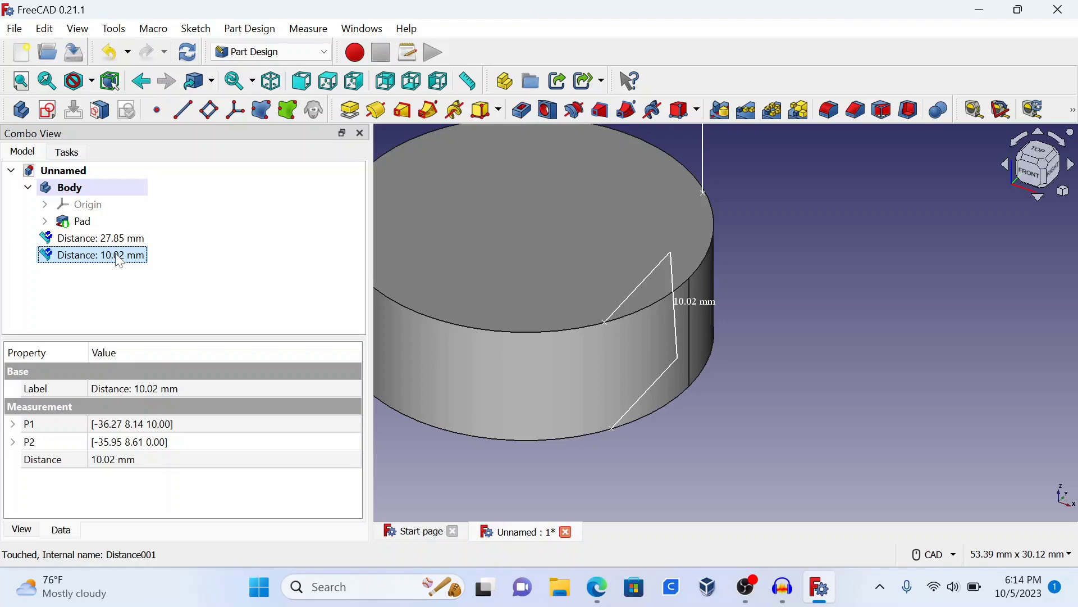
{"action": "left_click", "coordinate": [119, 260]}
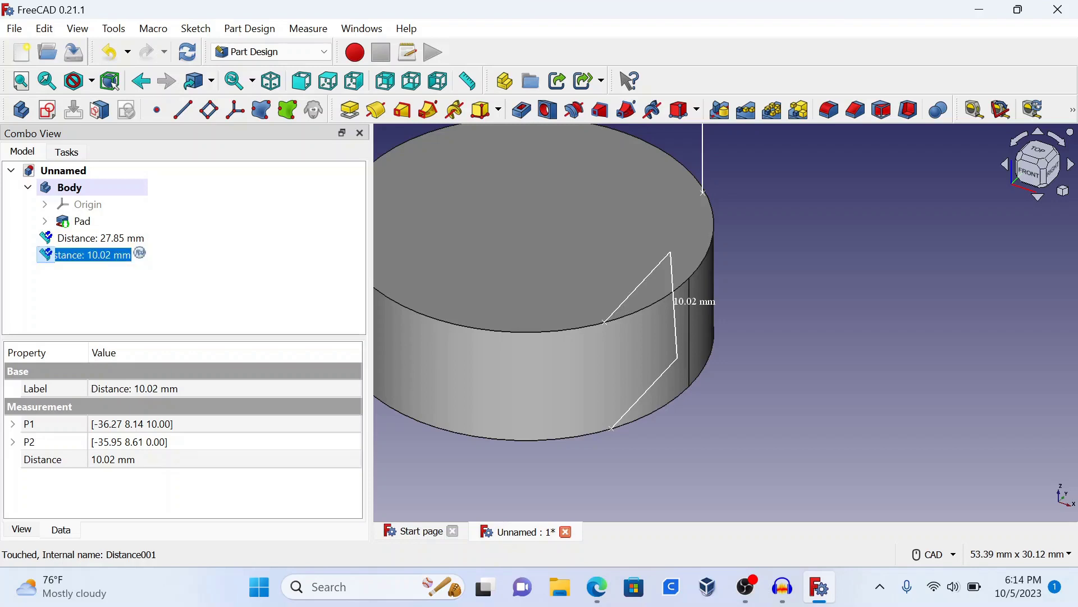
{"action": "double_click", "coordinate": [119, 260]}
{"action": "left_click", "coordinate": [114, 254]}
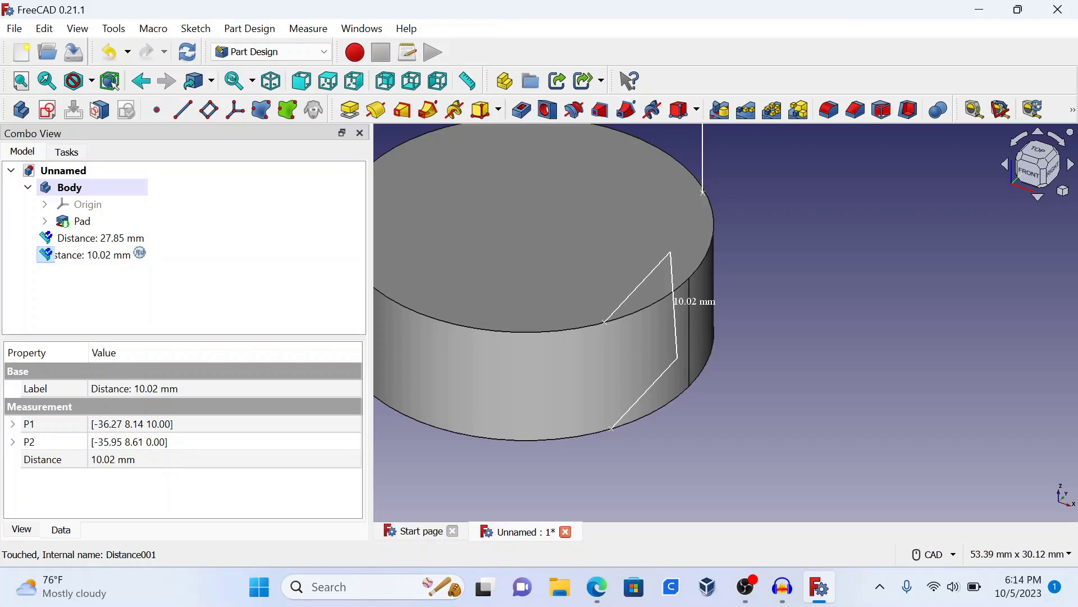
{"action": "key", "text": "BackSpace"}
{"action": "key", "text": "BackSpace"}
{"action": "key", "text": "BackSpace"}
{"action": "key", "text": "Return"}
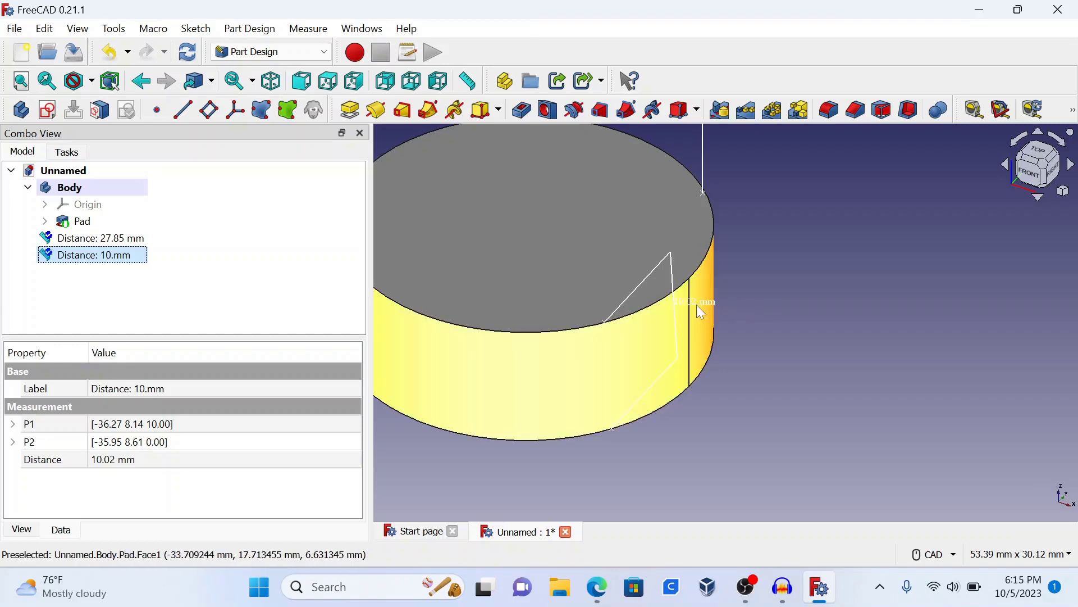
Rename the measurement label to 'Distance: 55mm'
{"action": "left_click", "coordinate": [112, 257]}
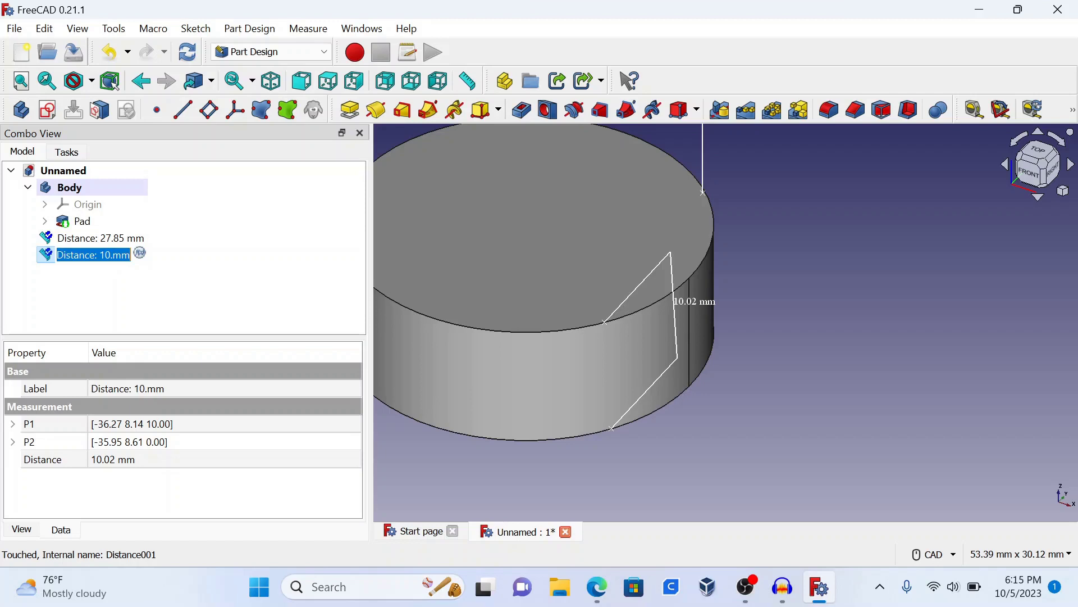
{"action": "left_click", "coordinate": [112, 257]}
{"action": "key", "text": "BackSpace"}
{"action": "key", "text": "BackSpace"}
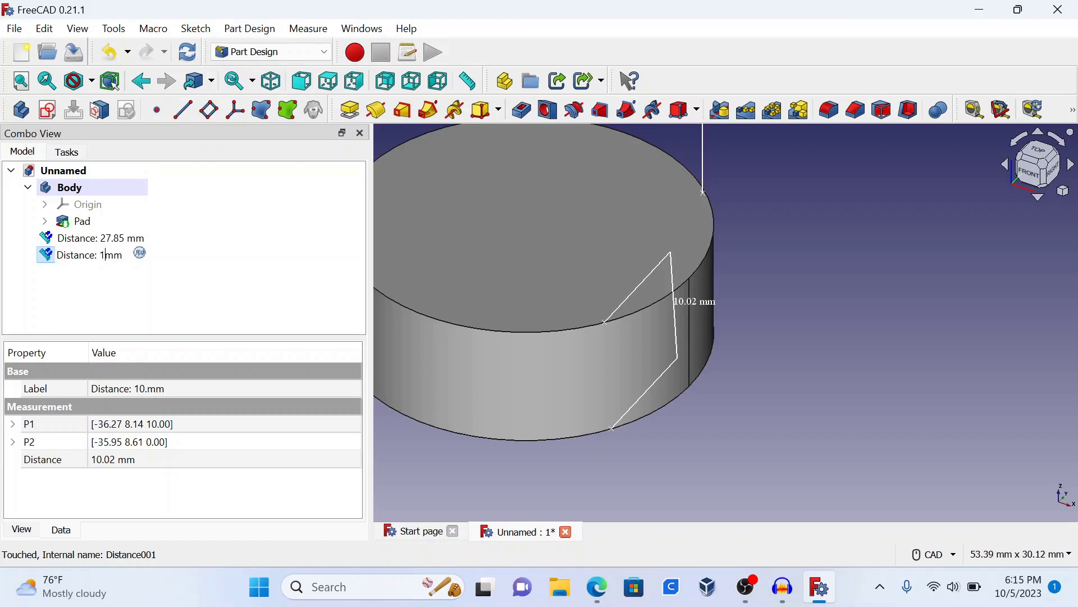
{"action": "key", "text": "BackSpace"}
{"action": "type", "text": "55"}
{"action": "left_click", "coordinate": [89, 284]}
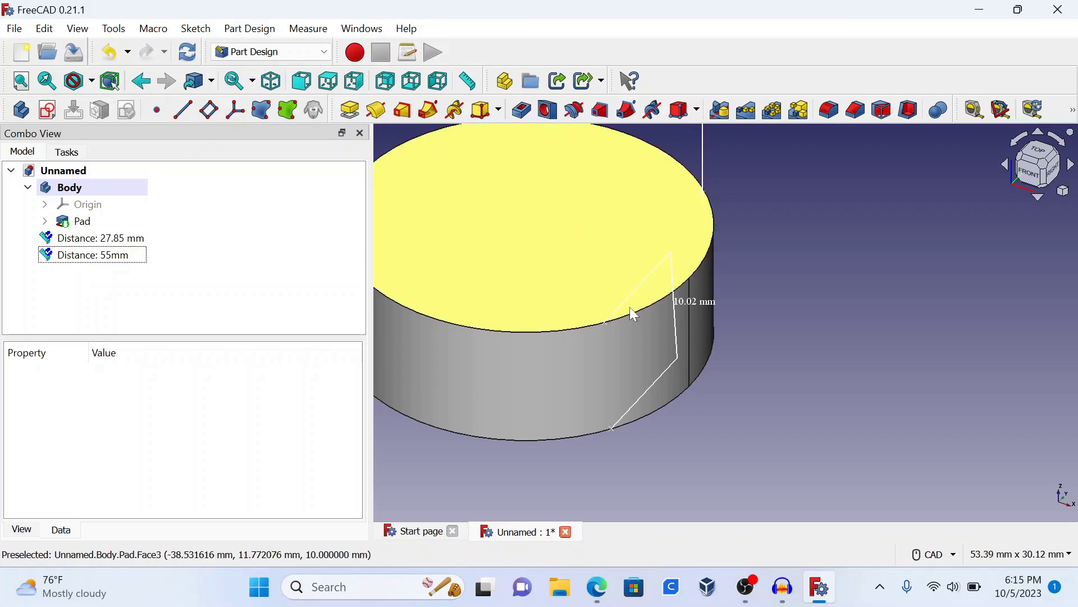
Correct the measurement label to 'Distance: 10.02mm'
{"action": "left_click", "coordinate": [95, 257]}
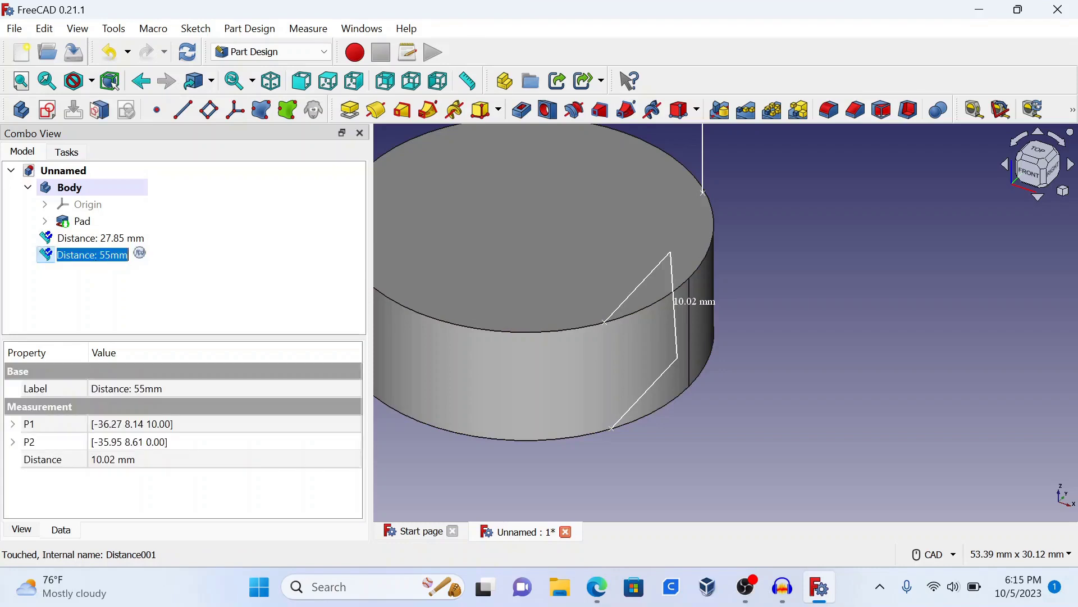
{"action": "key", "text": "Return"}
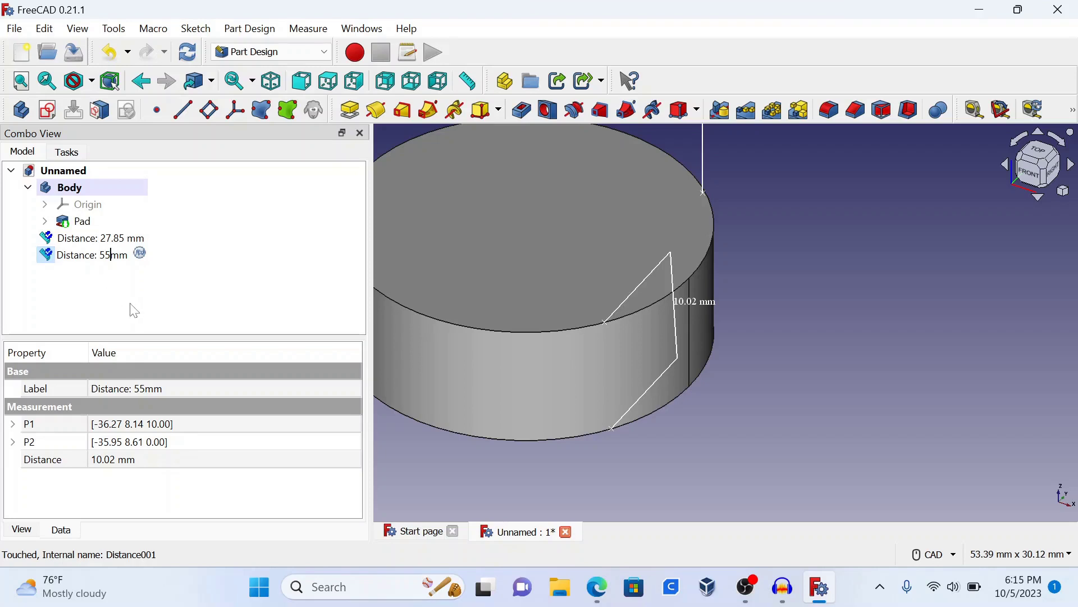
{"action": "key", "text": "BackSpace"}
{"action": "key", "text": "BackSpace"}
{"action": "type", "text": "10.02"}
{"action": "left_click", "coordinate": [734, 308]}
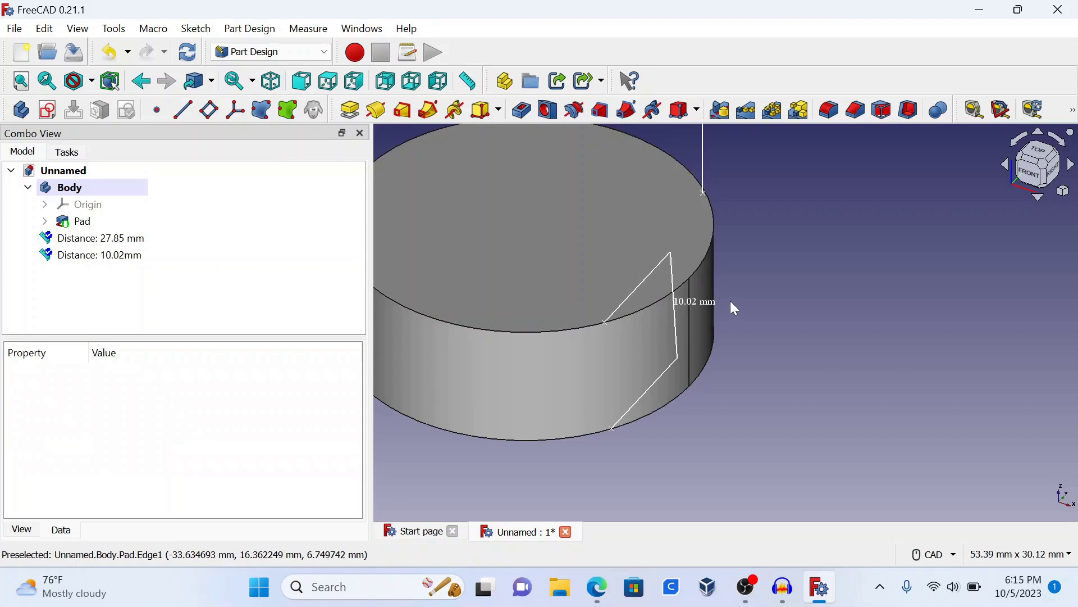
Collapse Body, then create Body001 with a new sketch on its XY plane
{"action": "scroll", "coordinate": [735, 308], "scroll_direction": "down", "scroll_amount": 3}
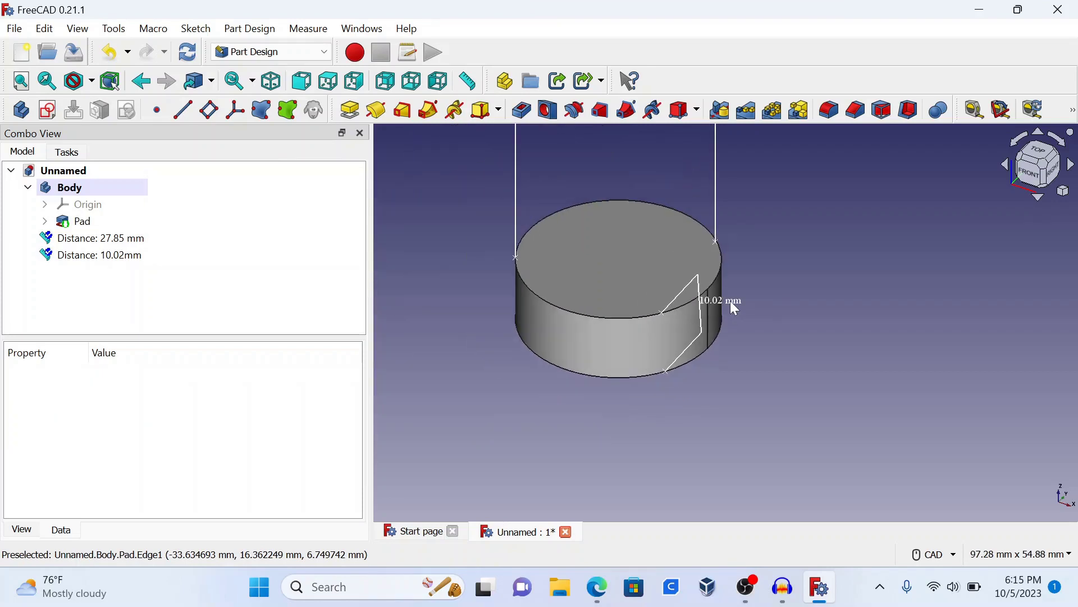
{"action": "scroll", "coordinate": [730, 301], "scroll_direction": "down", "scroll_amount": 1}
{"action": "middle_click_drag", "start_coordinate": [730, 301], "coordinate": [609, 352]}
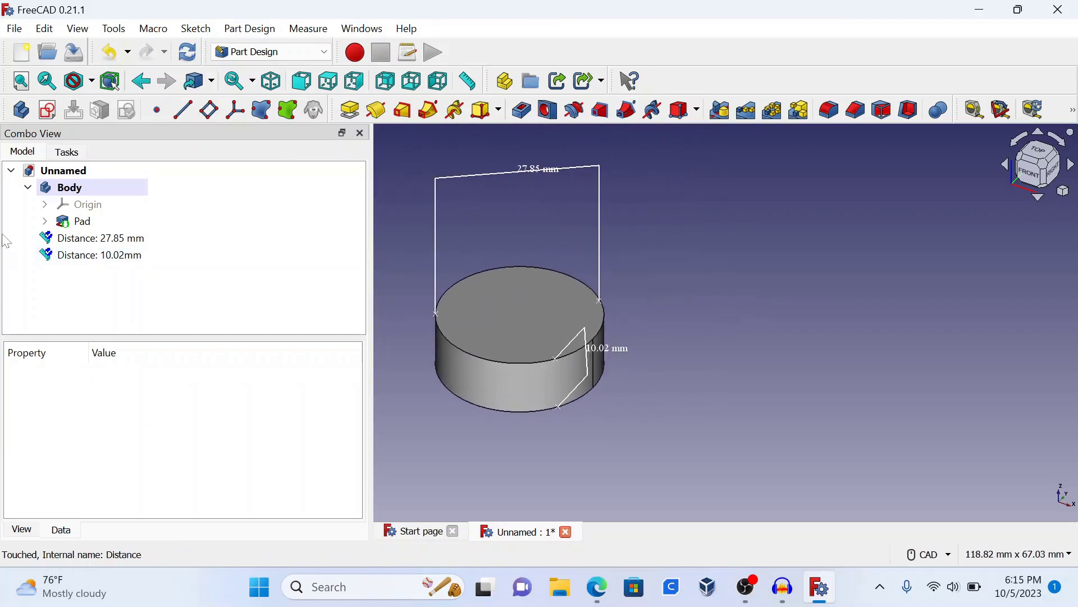
{"action": "left_click", "coordinate": [30, 189]}
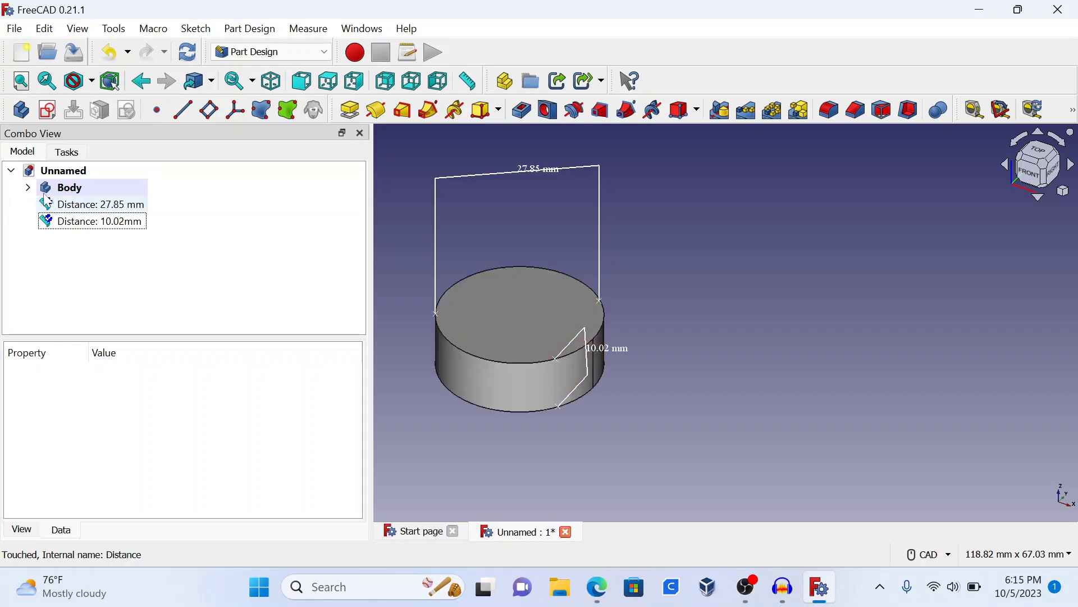
{"action": "left_click", "coordinate": [22, 112]}
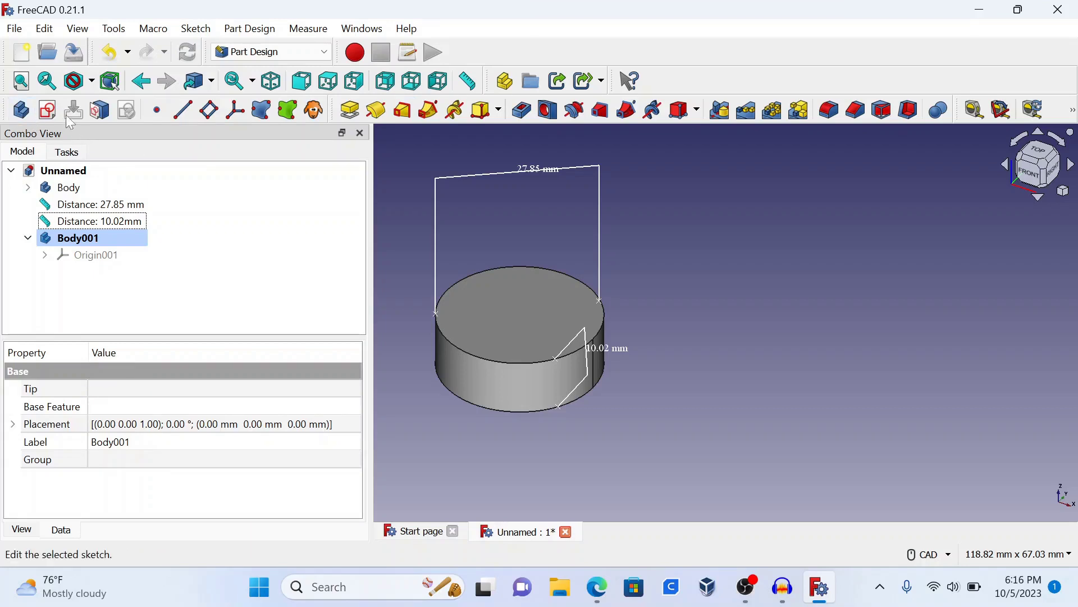
{"action": "left_click", "coordinate": [46, 110]}
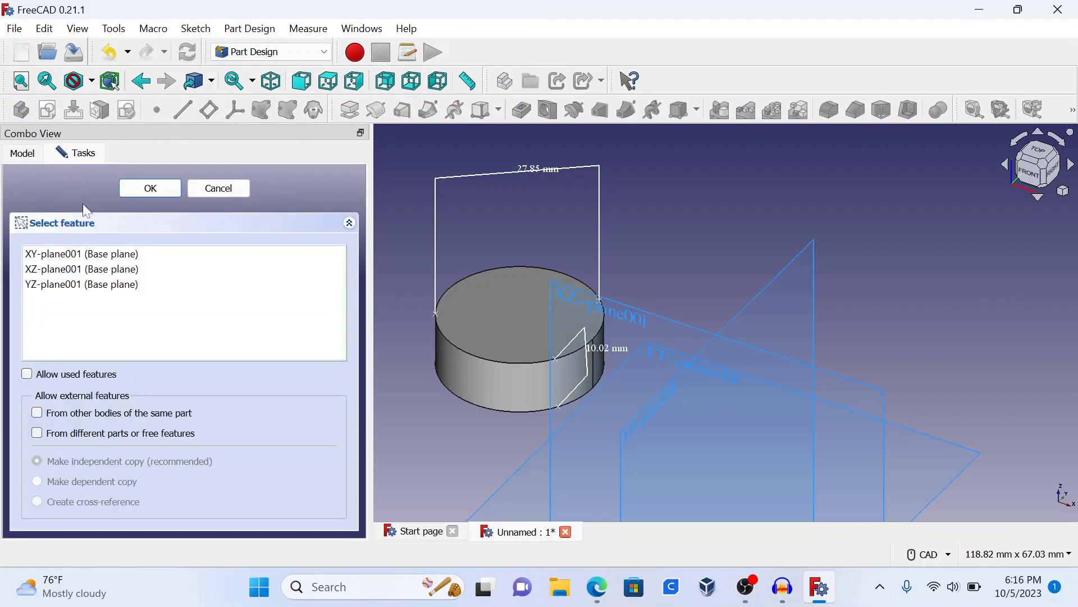
{"action": "left_click", "coordinate": [96, 258]}
{"action": "double_click", "coordinate": [97, 256]}
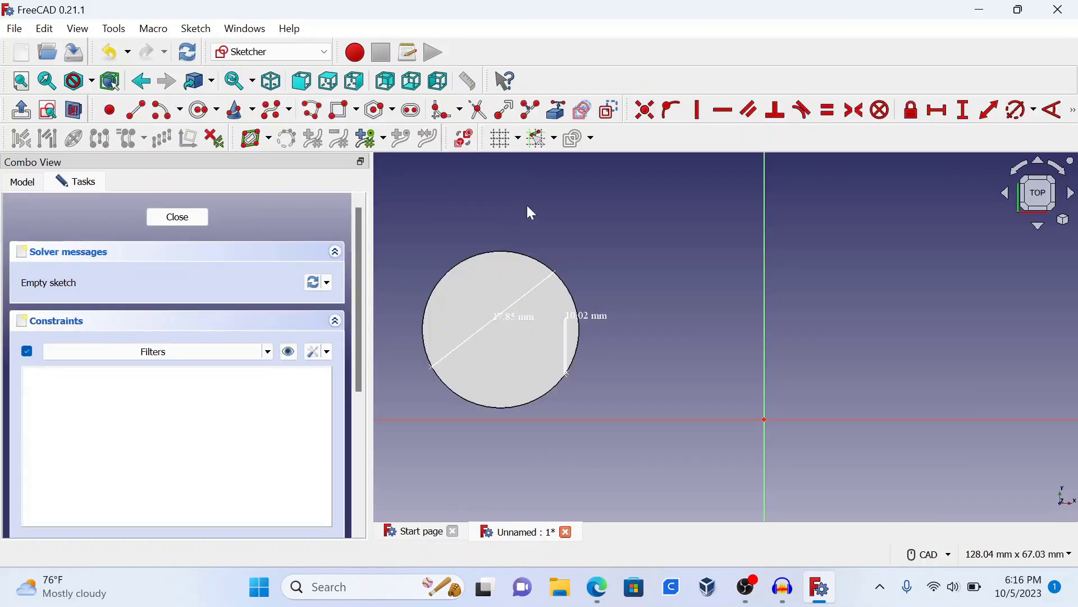
Draw a rectangle with its lower corner on the horizontal axis and close the sketch
{"action": "left_click", "coordinate": [340, 110]}
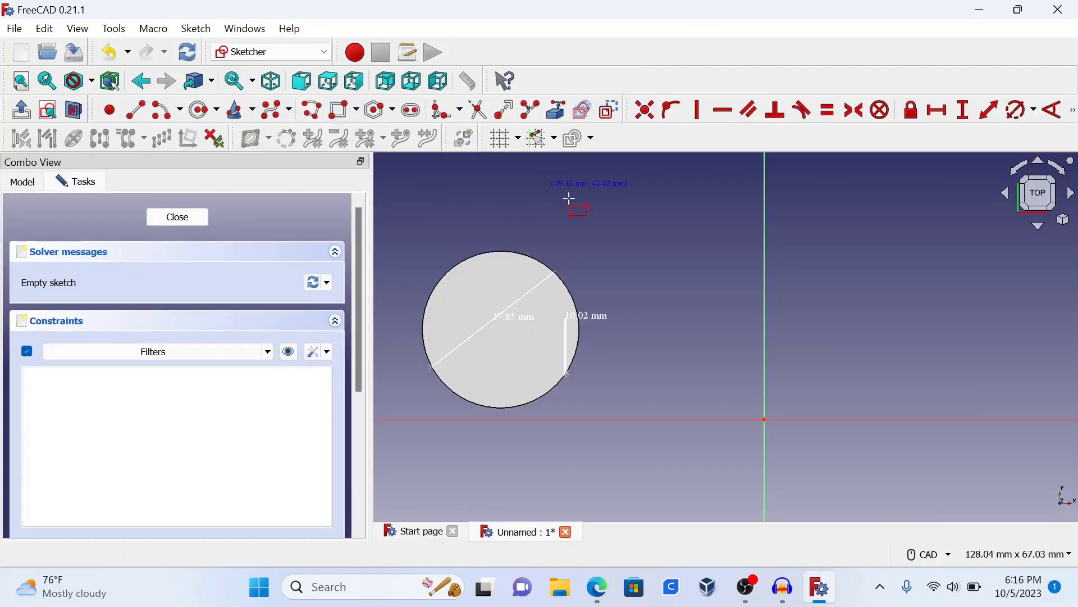
{"action": "left_click", "coordinate": [719, 256]}
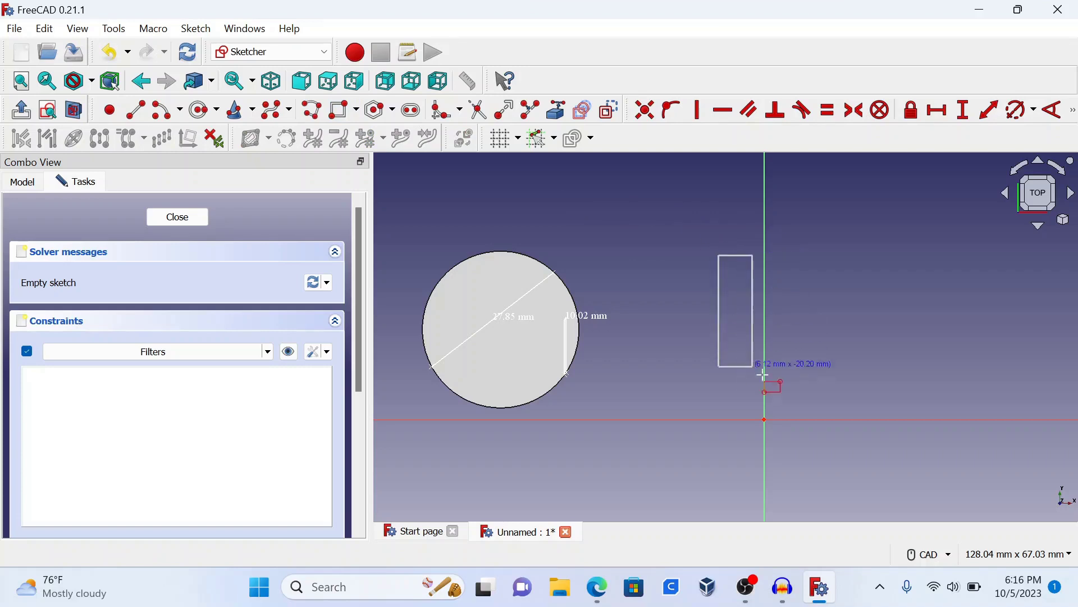
{"action": "left_click", "coordinate": [817, 419]}
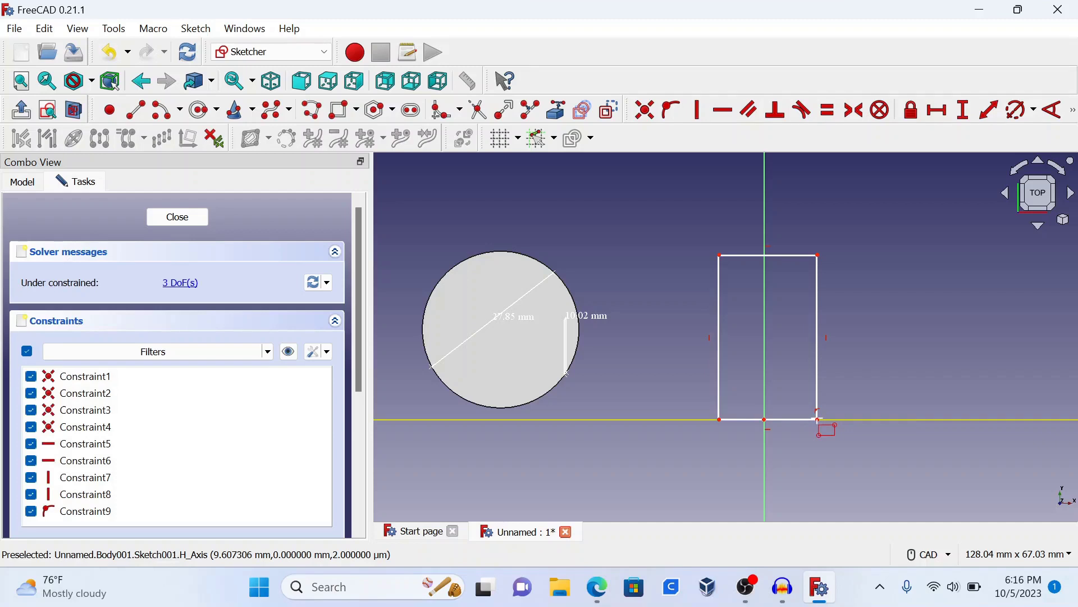
{"action": "left_click", "coordinate": [173, 221]}
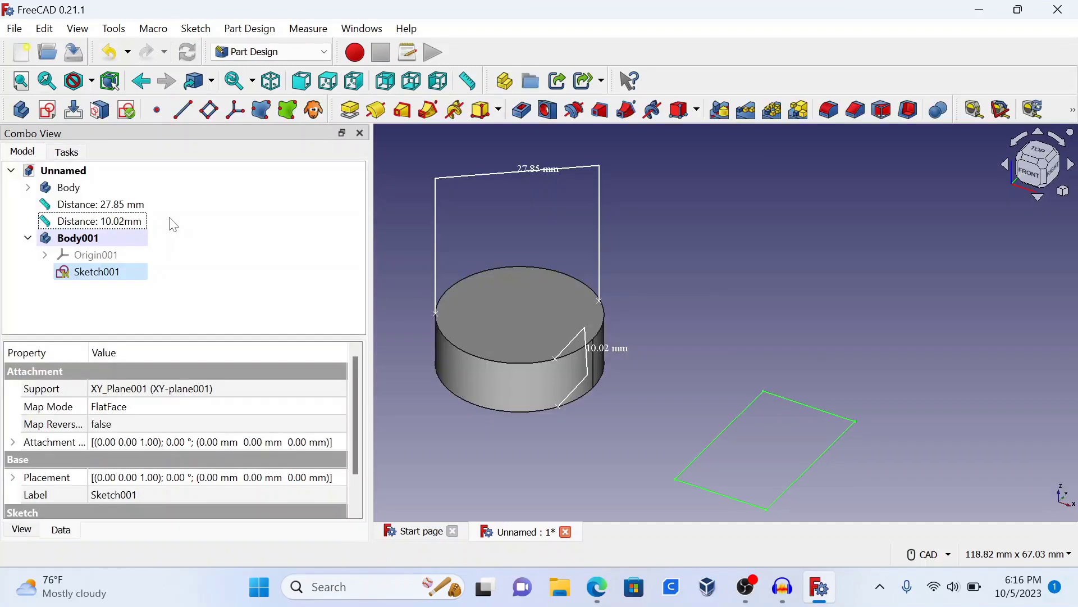
Pad Sketch001 by 10 mm into the box Pad001
{"action": "left_click", "coordinate": [350, 111]}
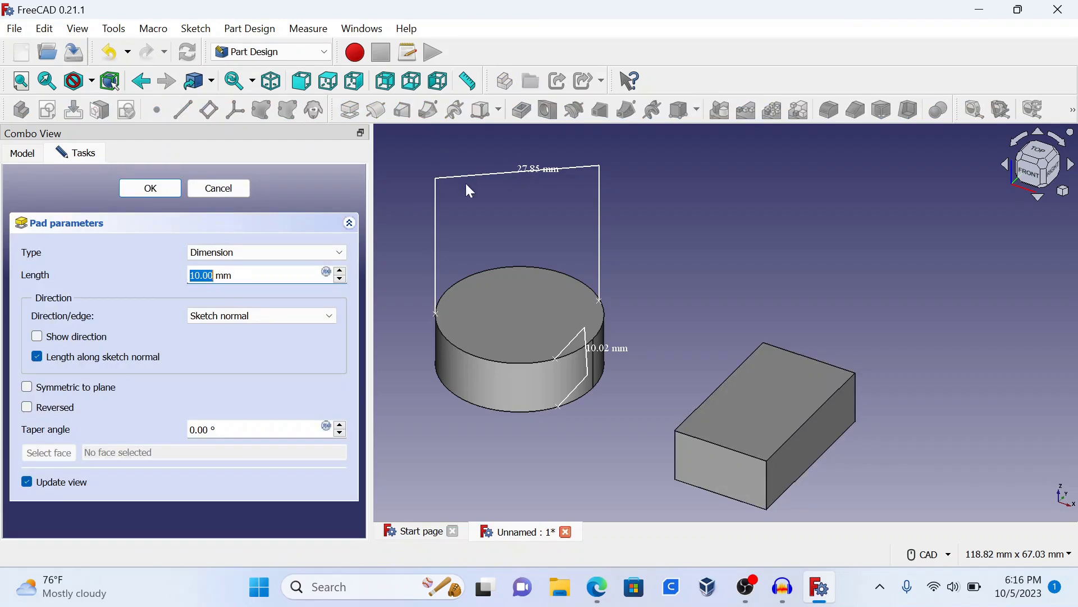
{"action": "left_click", "coordinate": [150, 188]}
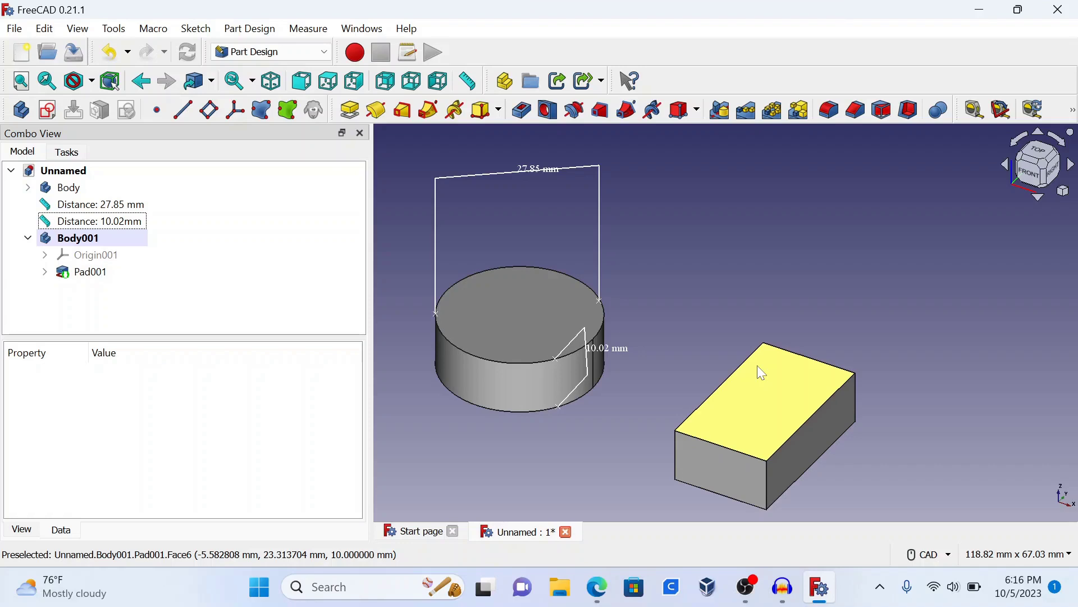
Add a 28.12 mm distance from the cylinder's top edge to the box's top face
{"action": "left_click", "coordinate": [472, 88]}
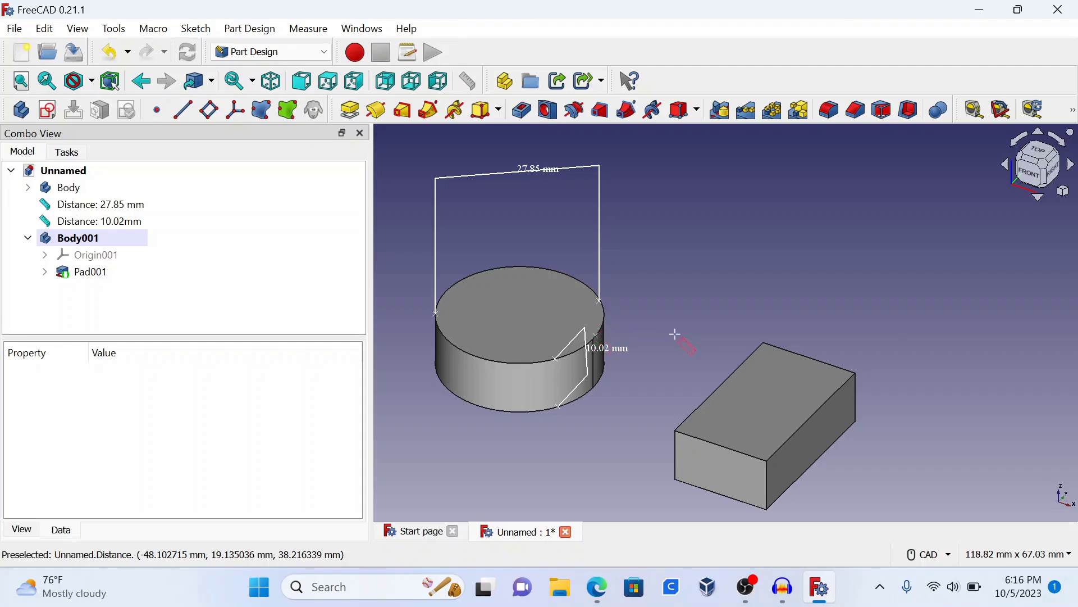
{"action": "left_click", "coordinate": [735, 391]}
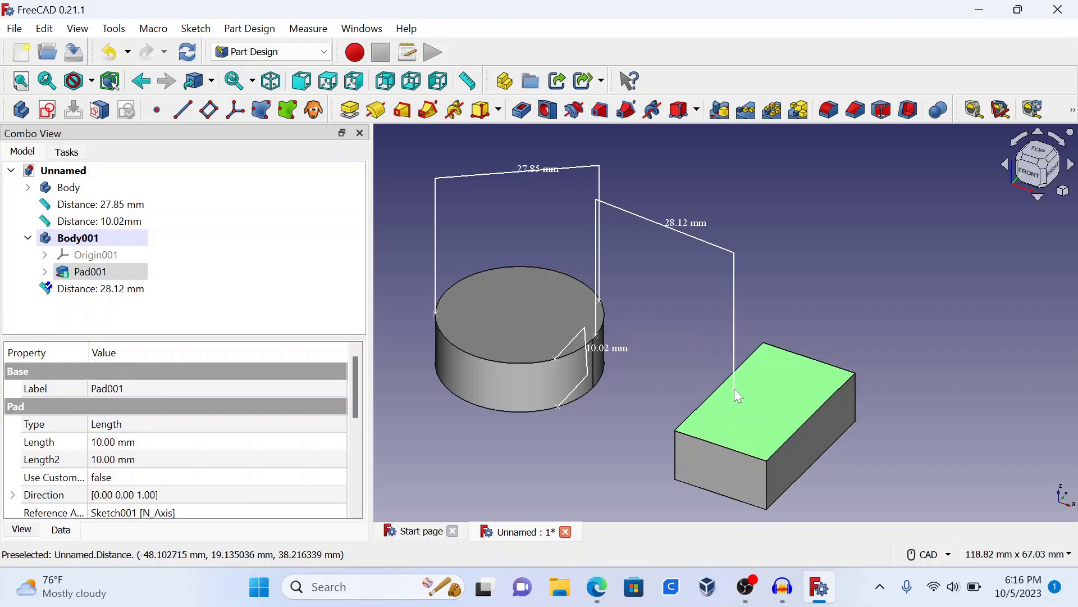